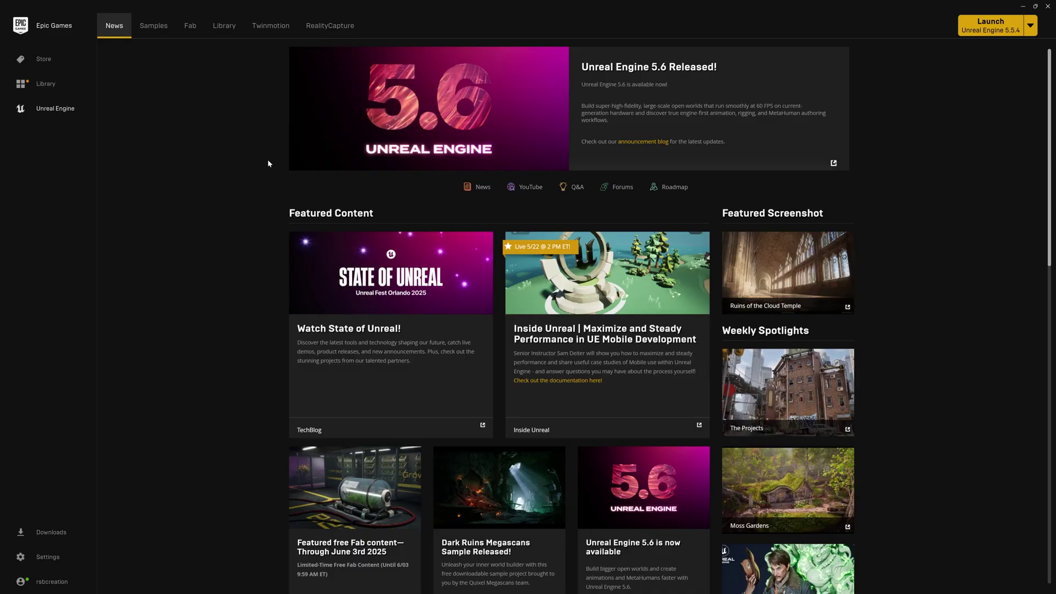
Check the installation options of Unreal Engine 5.6.0 for the MetaHuman Creator Core Data component
click(224, 29)
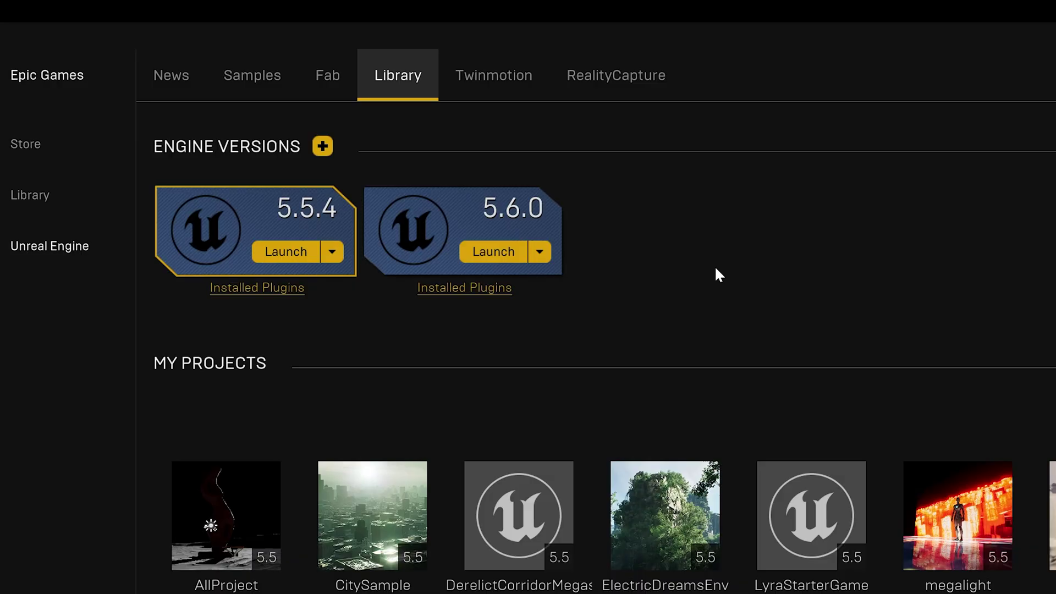
click(539, 251)
click(484, 244)
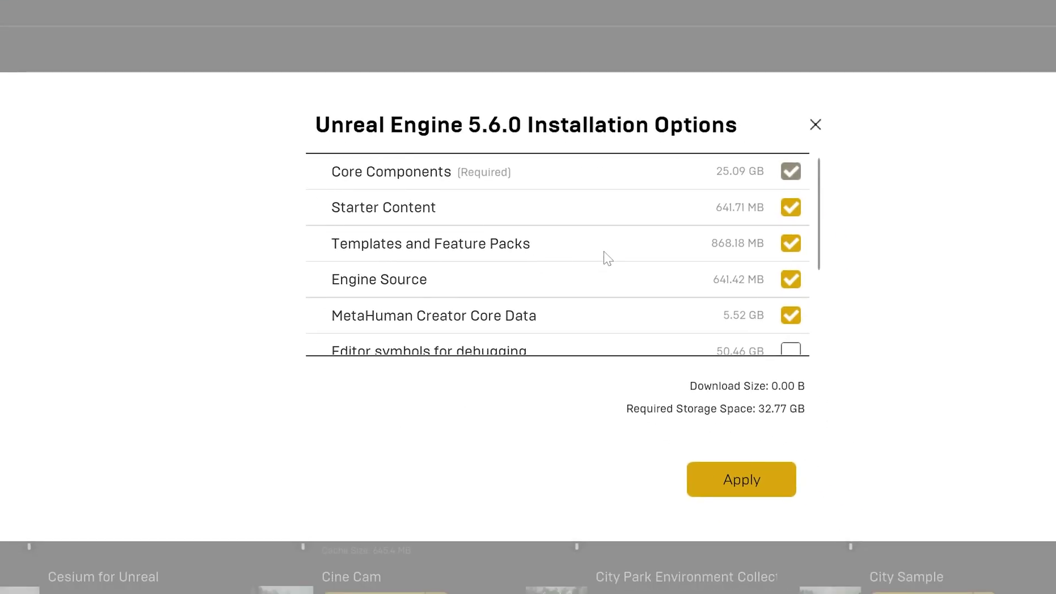
scroll(604, 253, down, 1)
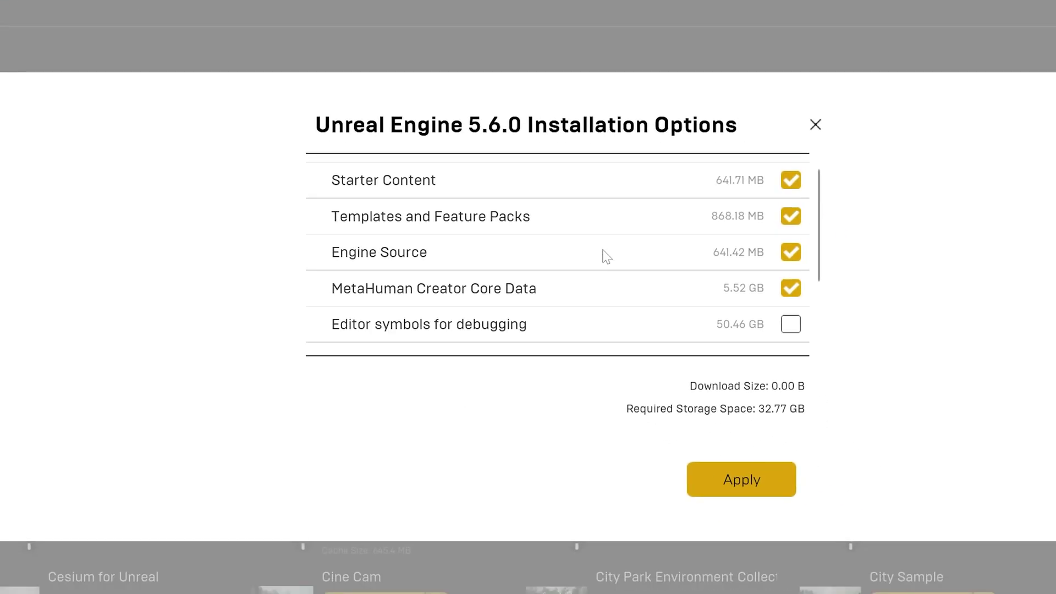
scroll(604, 254, up, 1)
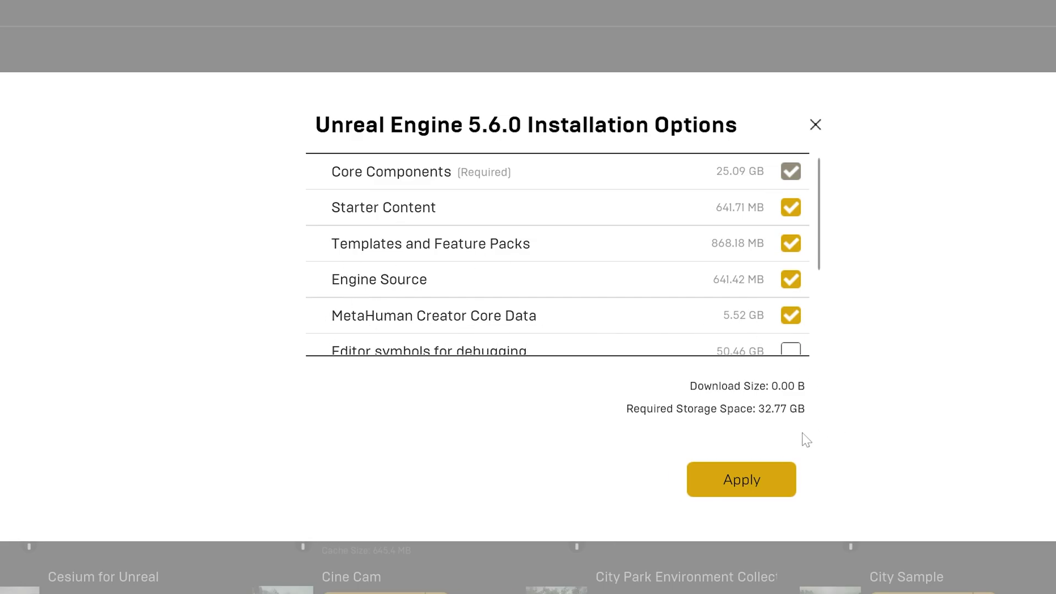
click(815, 126)
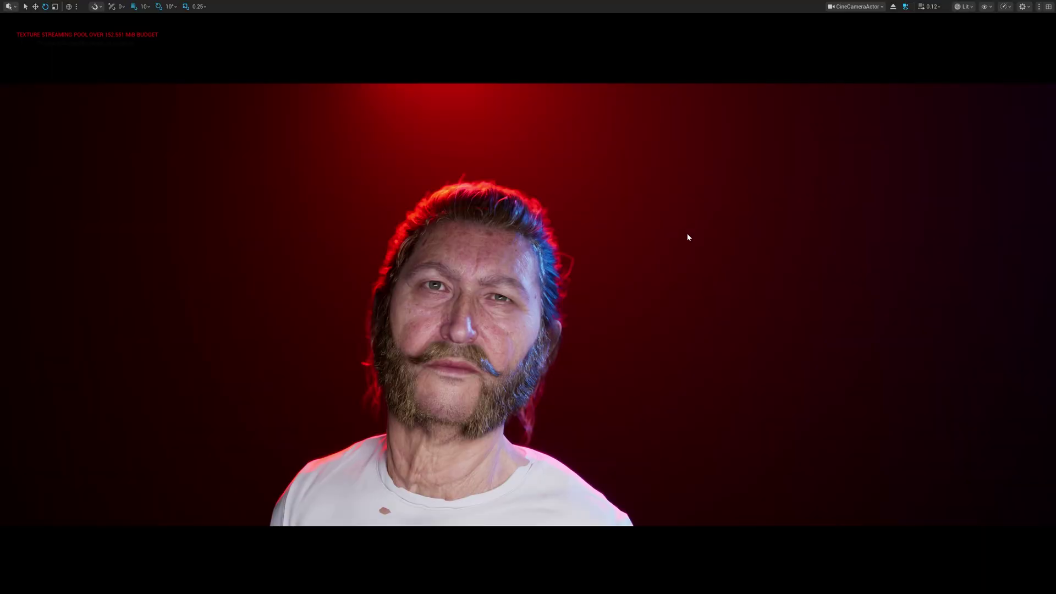
Switch to the Unreal Editor, leave the full-screen view and save all unsaved work in the project
key(F11)
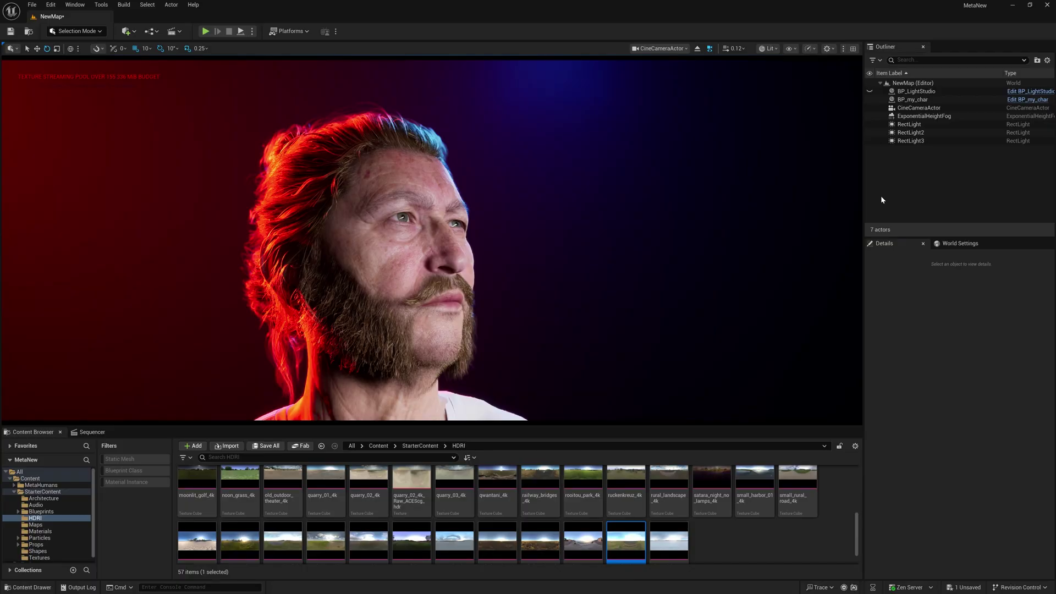
click(32, 4)
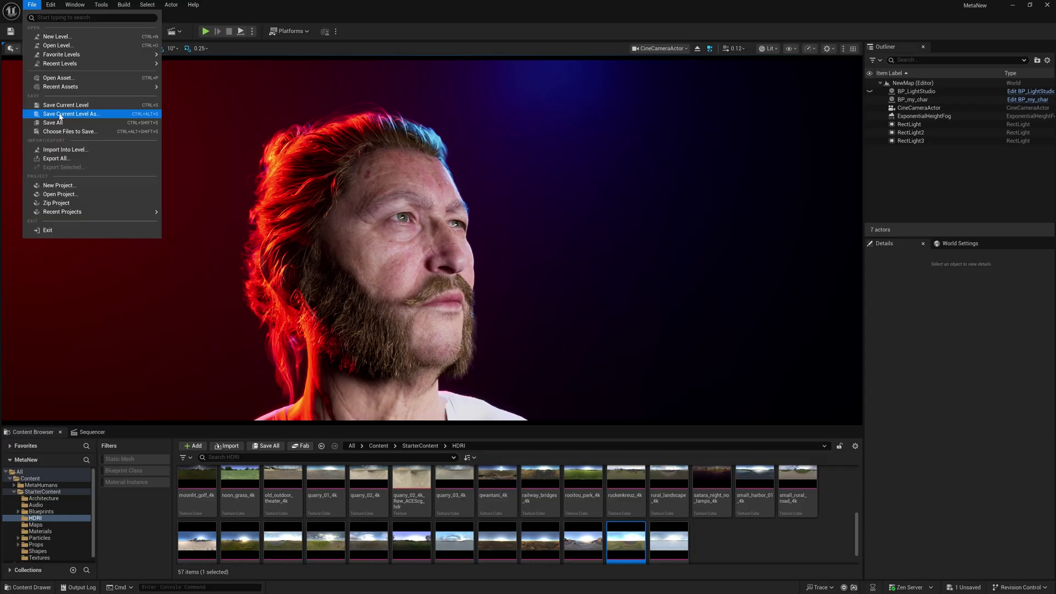
click(59, 126)
Create a new level from the template with a floor and sky lighting, and show the project's root Content folder
click(32, 4)
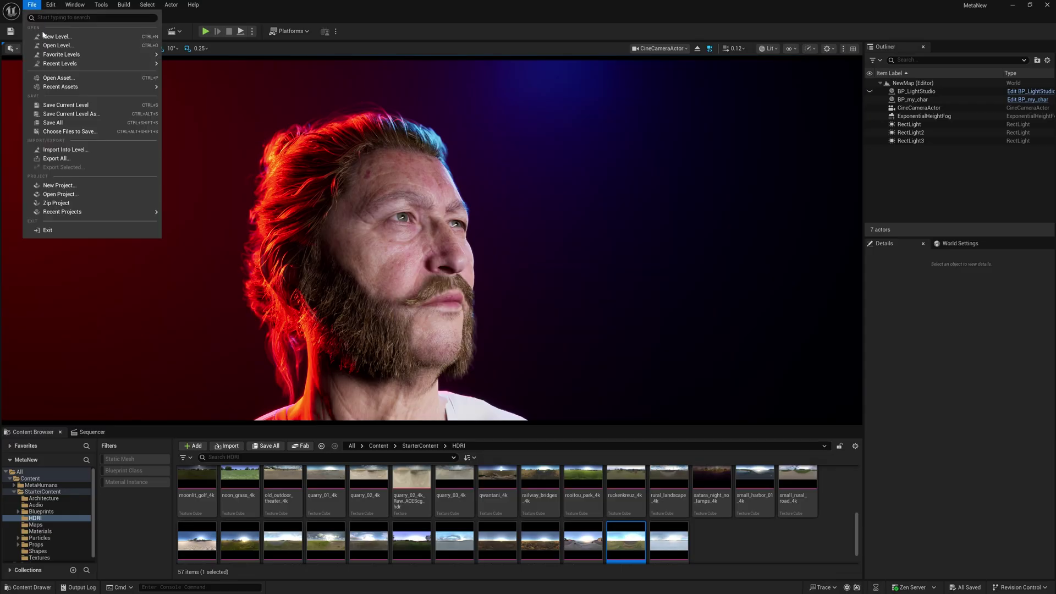
click(50, 38)
click(535, 245)
click(578, 375)
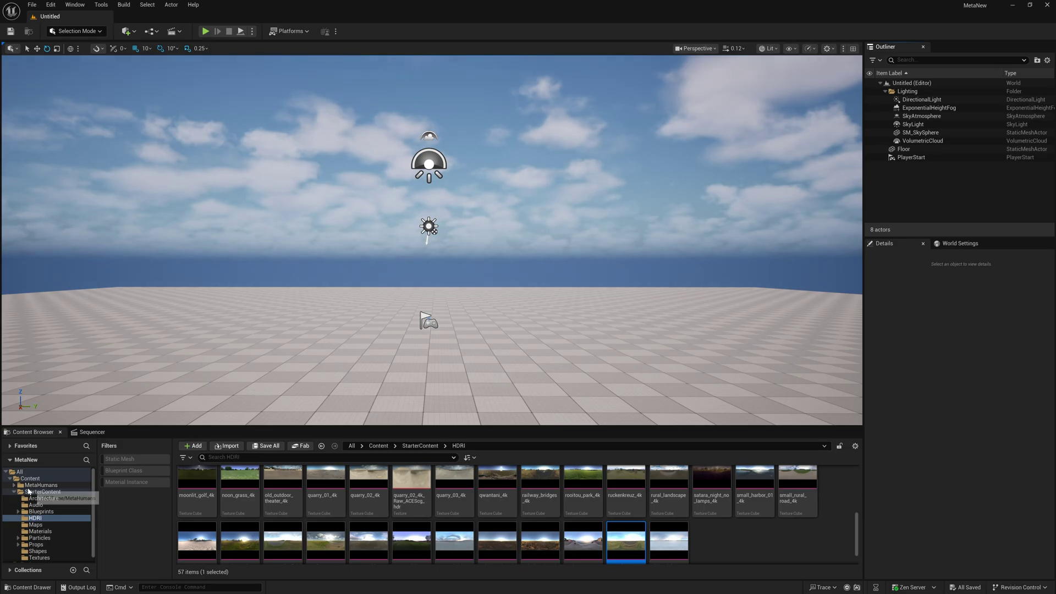
click(14, 491)
click(42, 478)
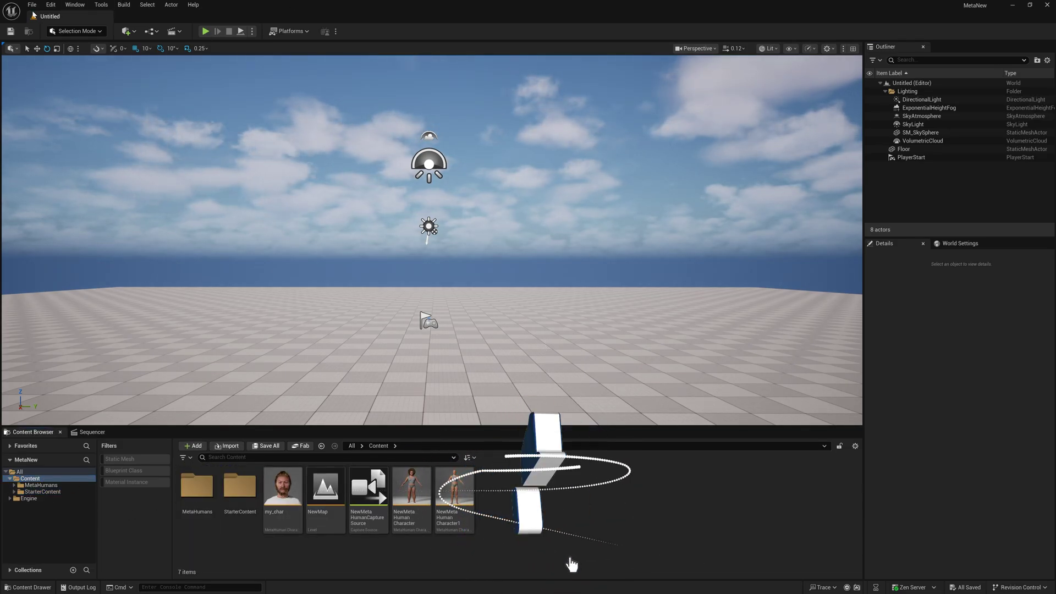
Search the plugins for metahuman and restart the editor to apply the plugin changes
click(52, 8)
click(88, 140)
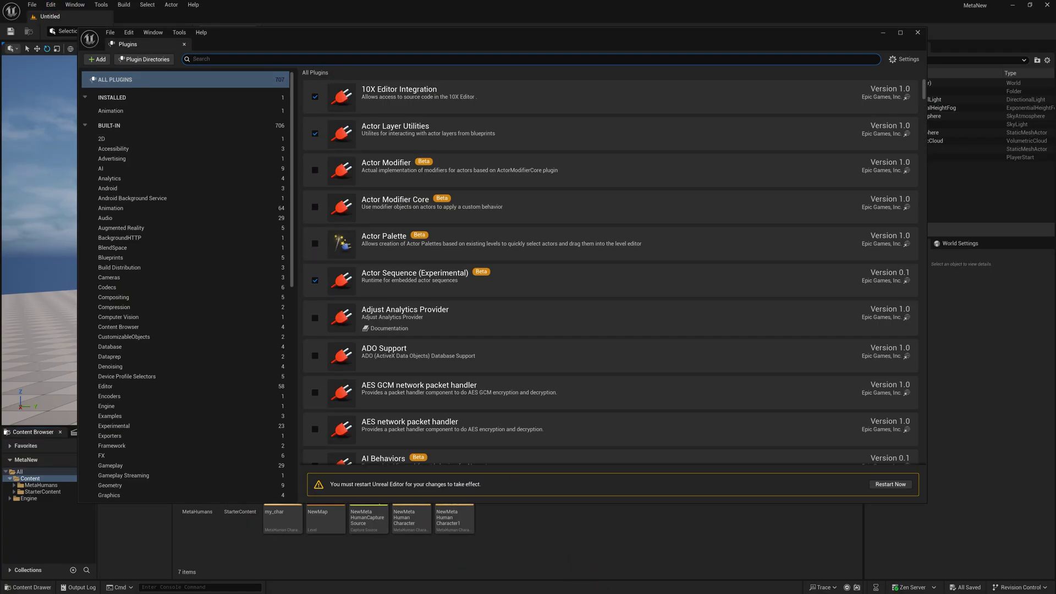
text(metahuman)
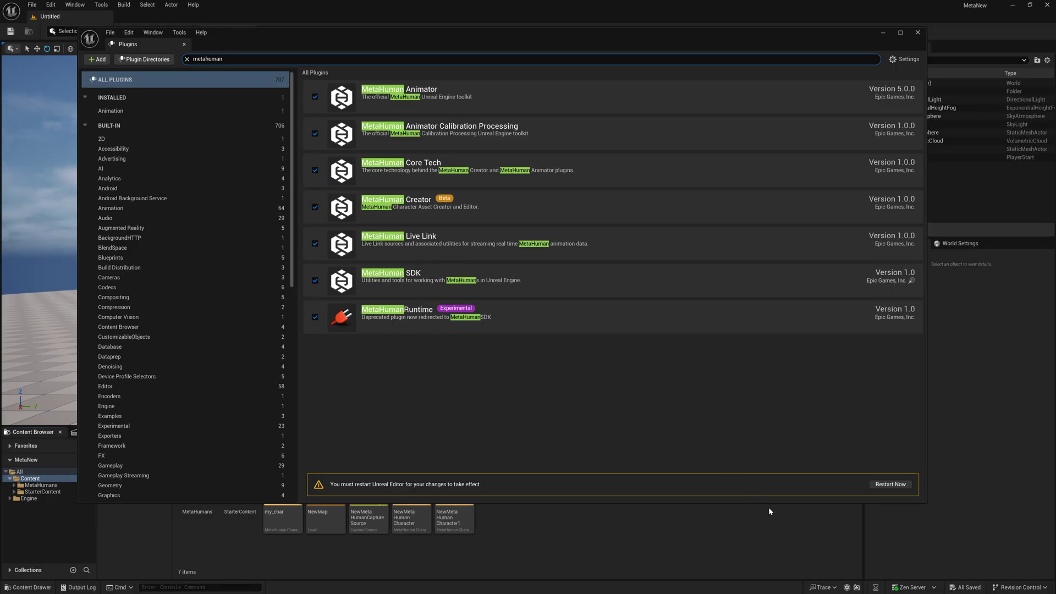
click(889, 485)
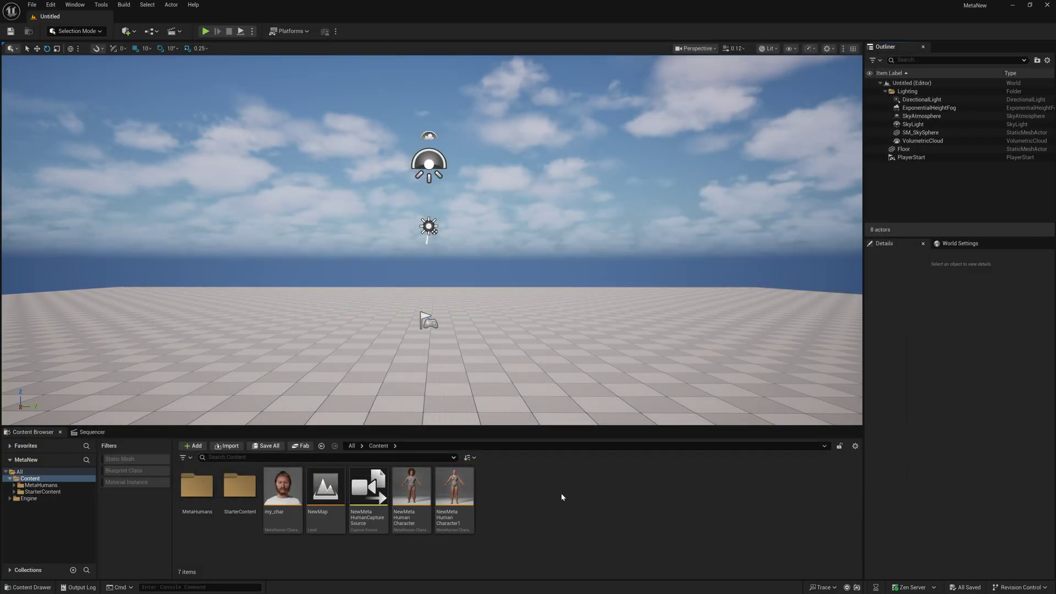
Create a MetaHuman Character asset named tutorial in the Content folder and open it for editing
right_click(583, 527)
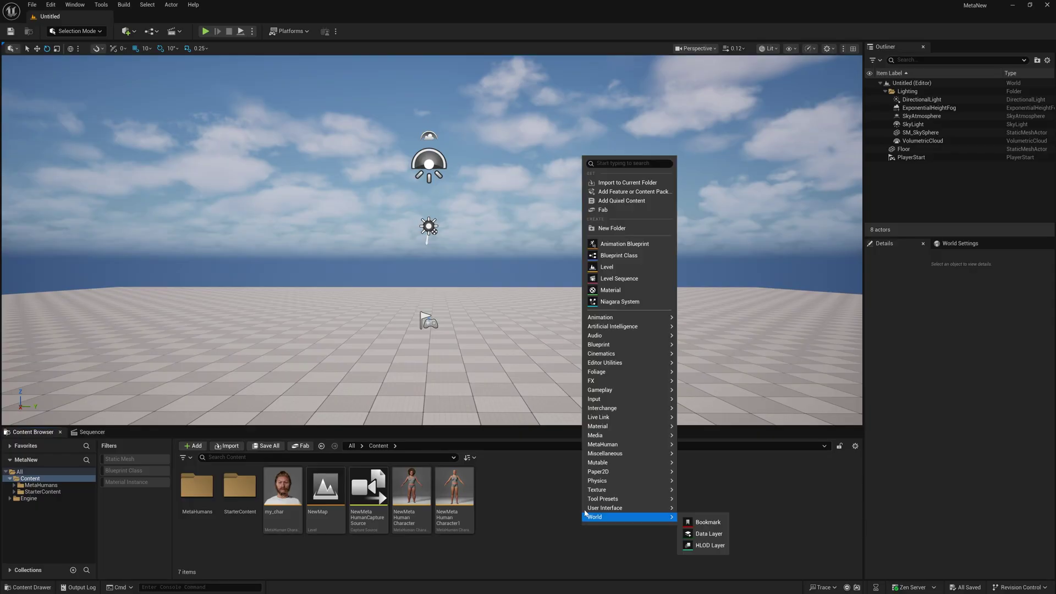
mouse_move(605, 445)
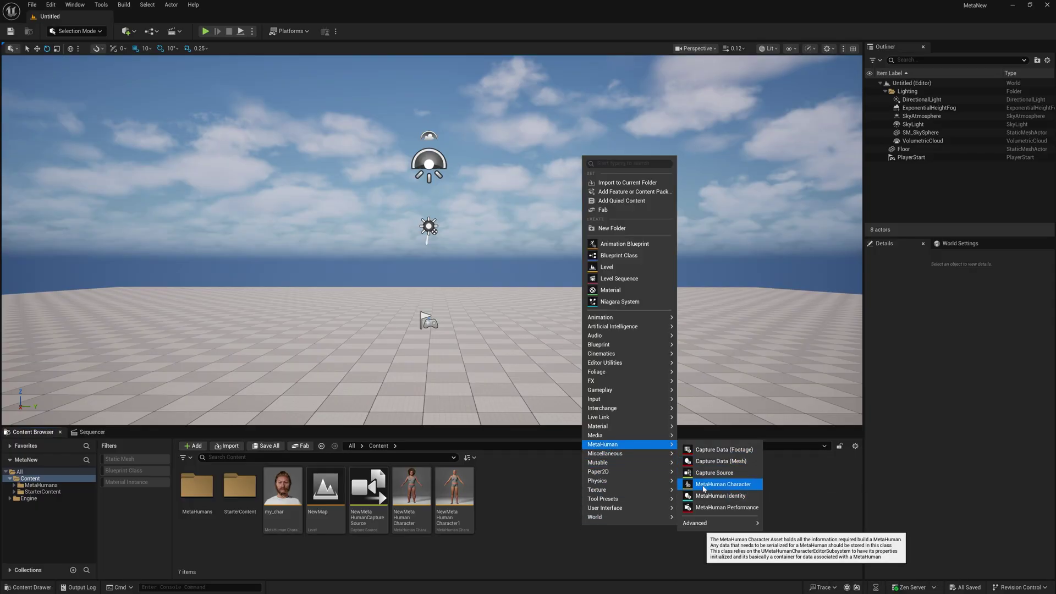
click(703, 484)
text(tutorial)
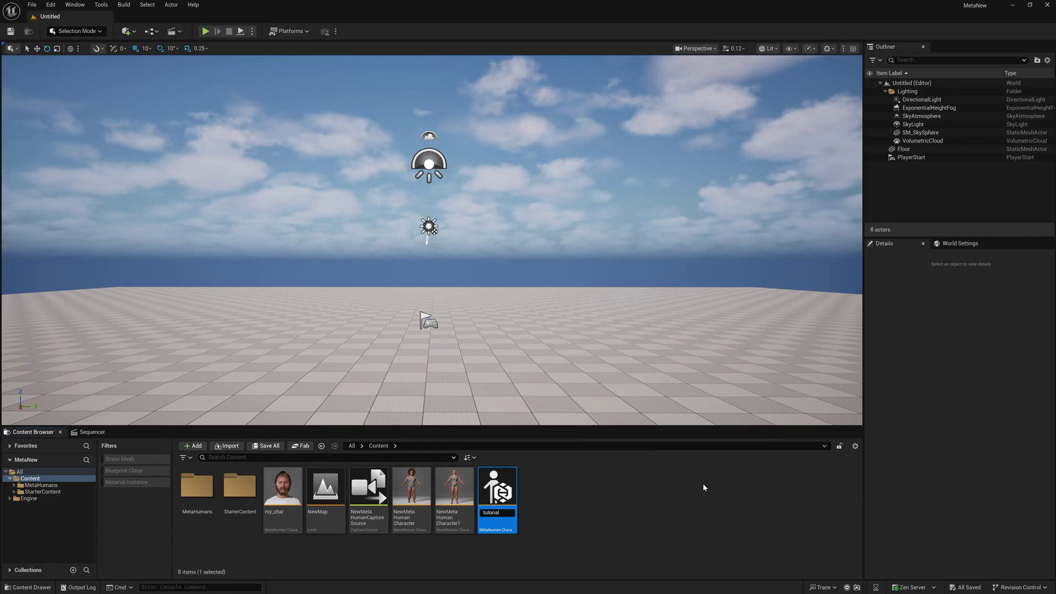
key(Return)
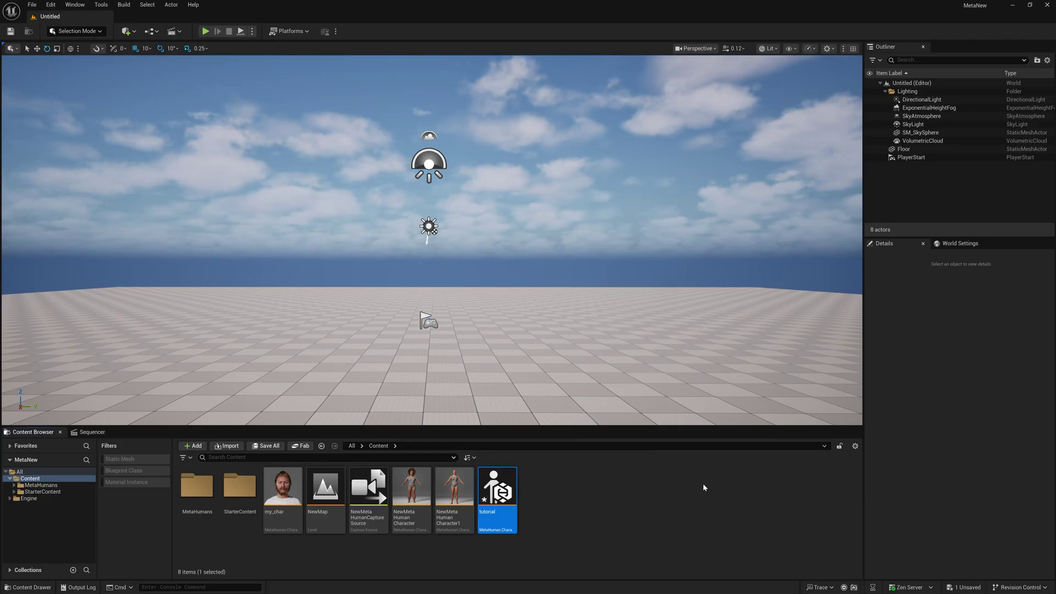
click(516, 488)
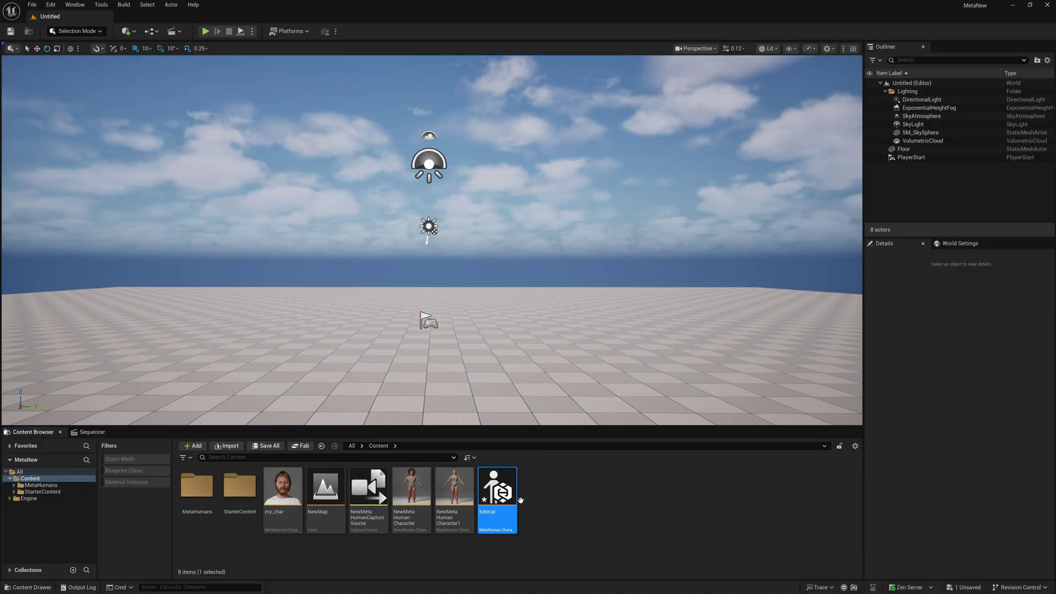
double_click(515, 506)
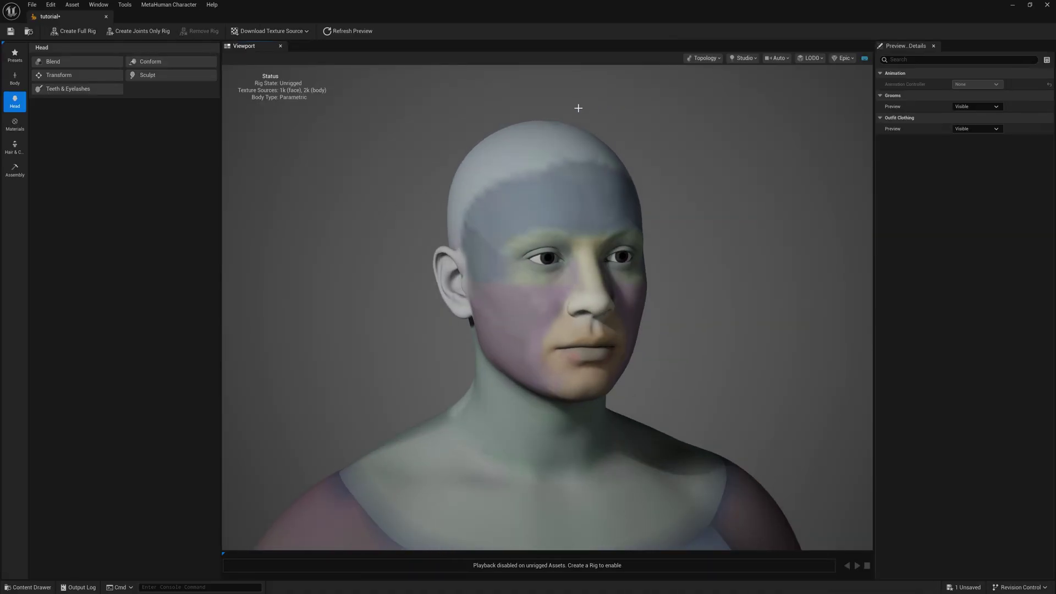
Set the character's preview material to Skin and turn the head to face the front
click(703, 57)
click(699, 89)
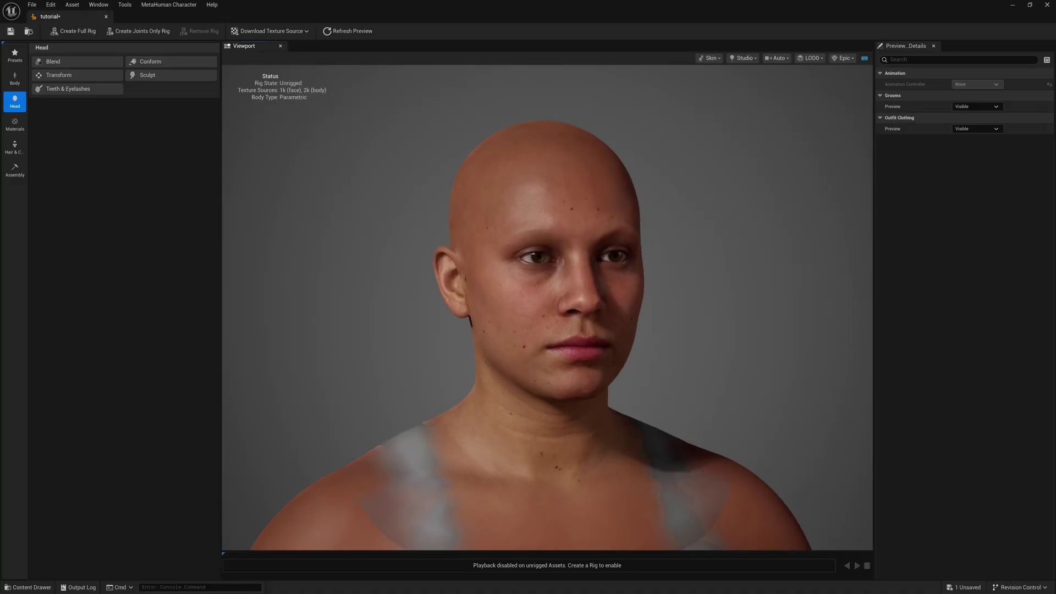
drag(749, 259, 666, 259)
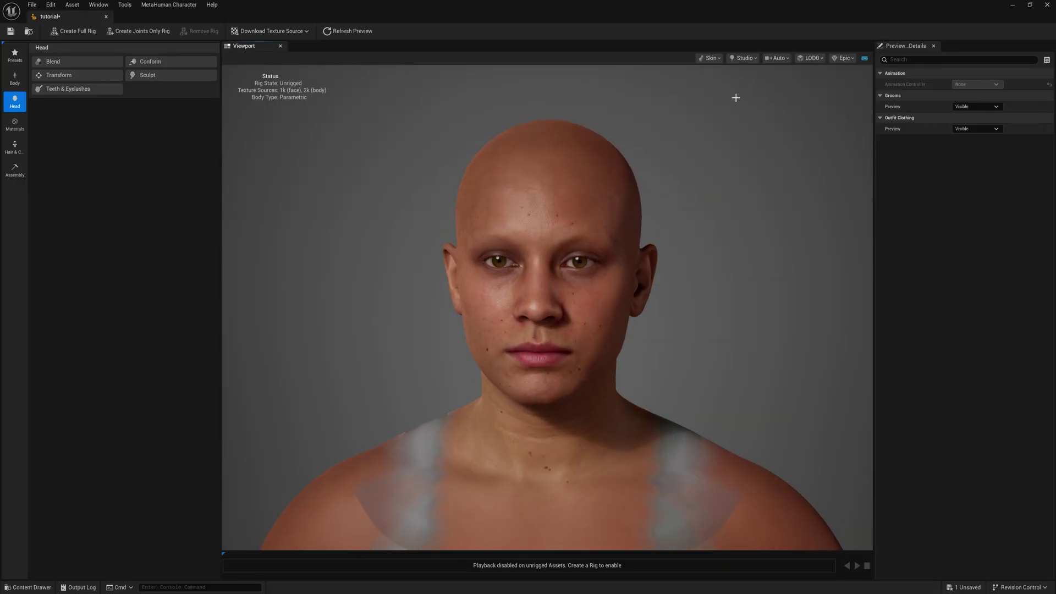
Set the preview material to Clay and examine the surface detail of the face up close
click(710, 58)
click(711, 99)
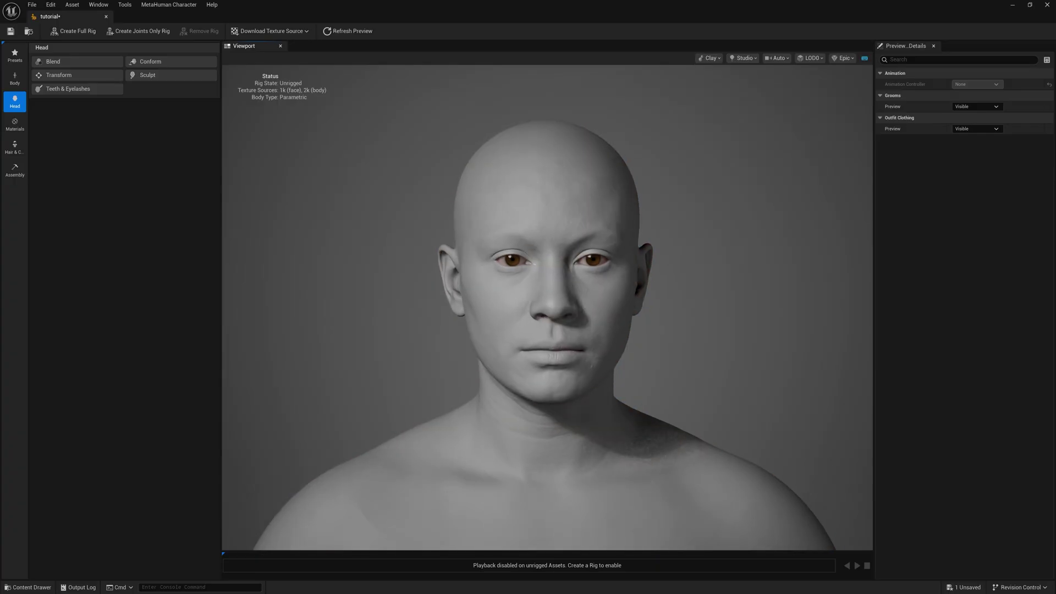
scroll(416, 388, up, 10)
drag(548, 341, 324, 339)
scroll(547, 340, down, 10)
drag(547, 340, 594, 340)
scroll(543, 340, down, 8)
drag(521, 368, 583, 367)
scroll(554, 281, up, 10)
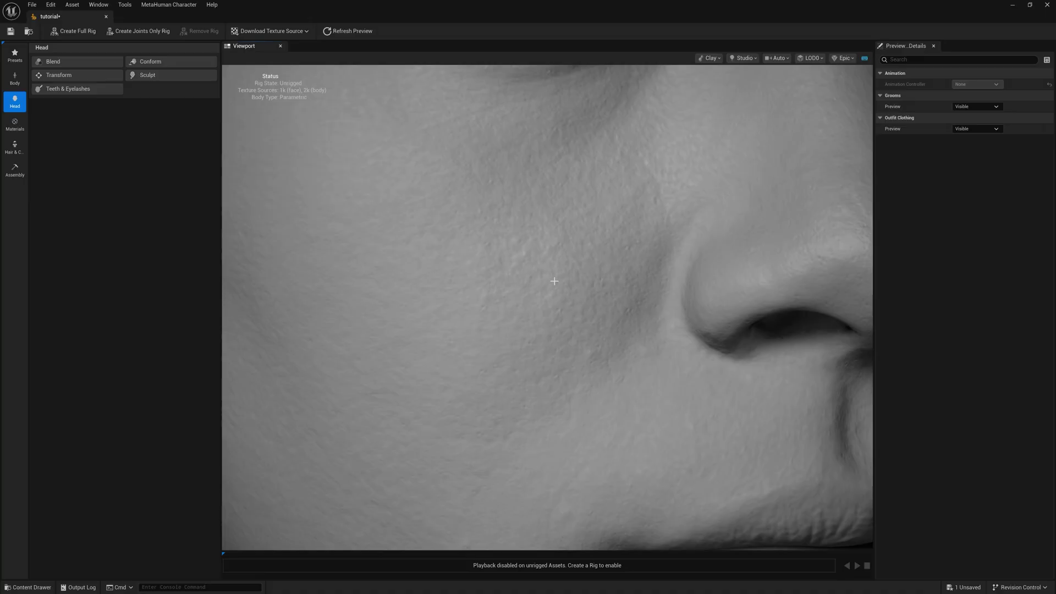
scroll(555, 281, down, 5)
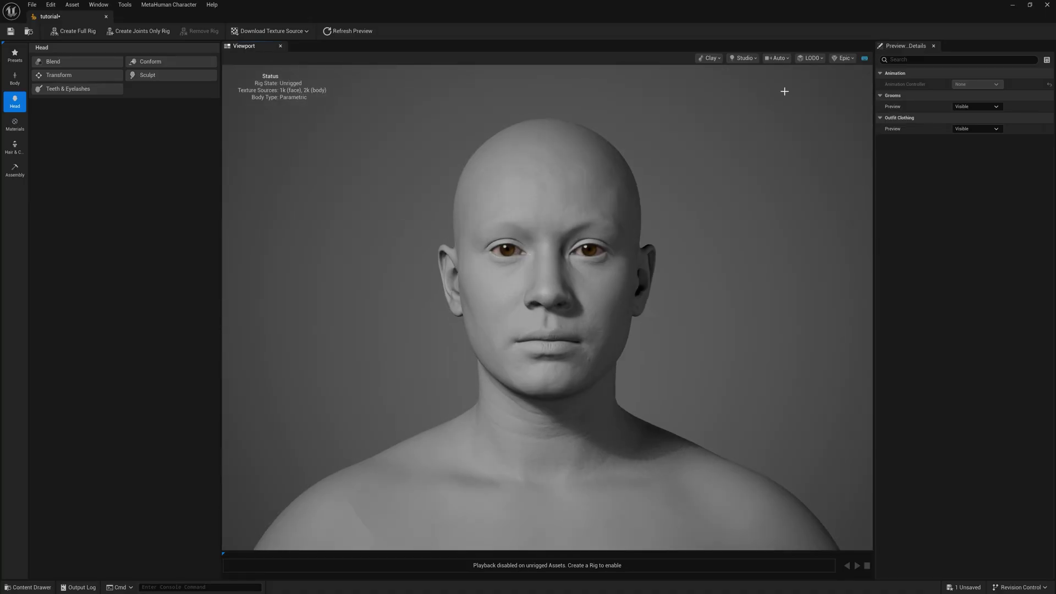
Return the preview material to Skin and view the head at an angle
click(709, 58)
click(715, 87)
drag(647, 309, 597, 309)
Browse the character presets and apply the Sook-ja preset to the character
click(15, 55)
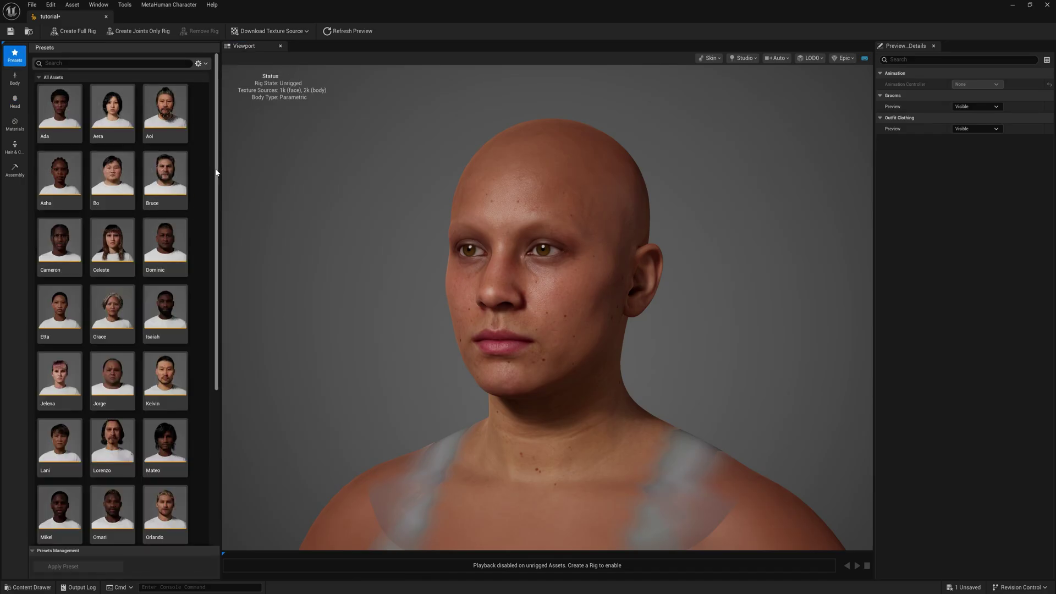
mouse_move(217, 172)
mouse_down()
mouse_move(213, 331)
mouse_move(220, 166)
mouse_up()
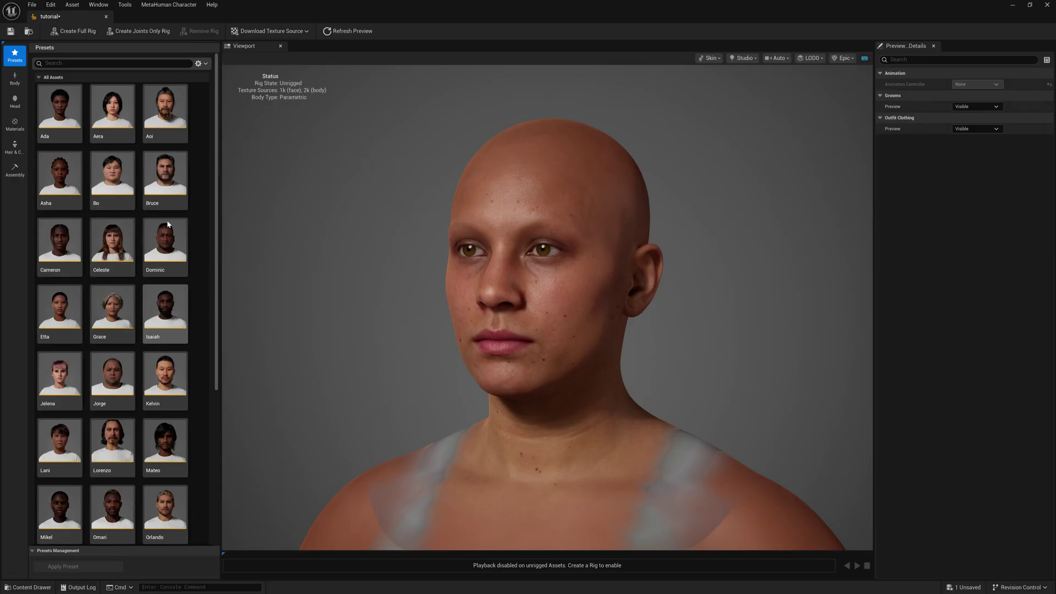
scroll(112, 379, down, 1)
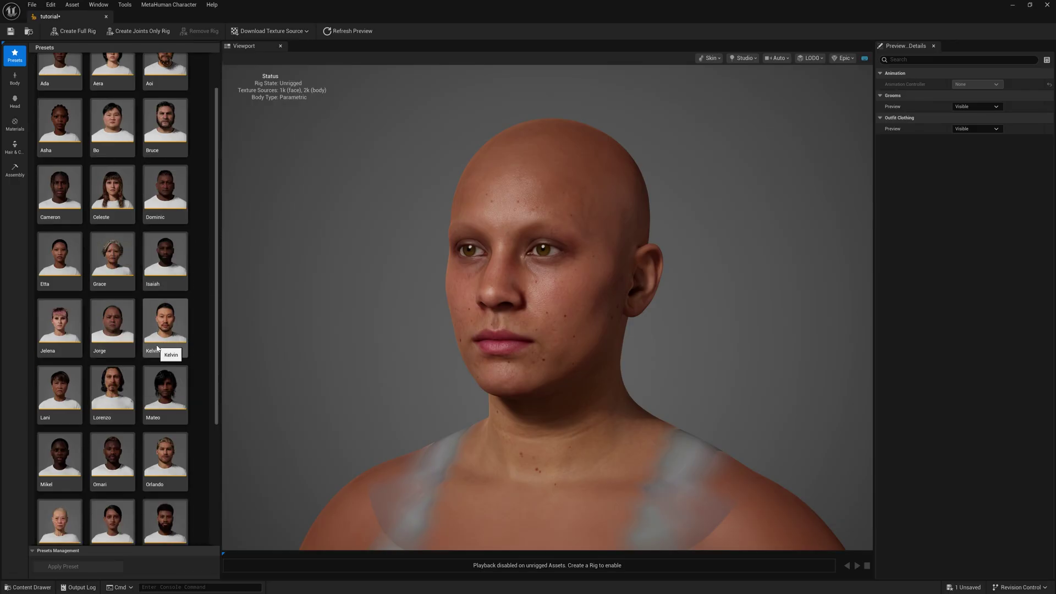
scroll(165, 396, down, 1)
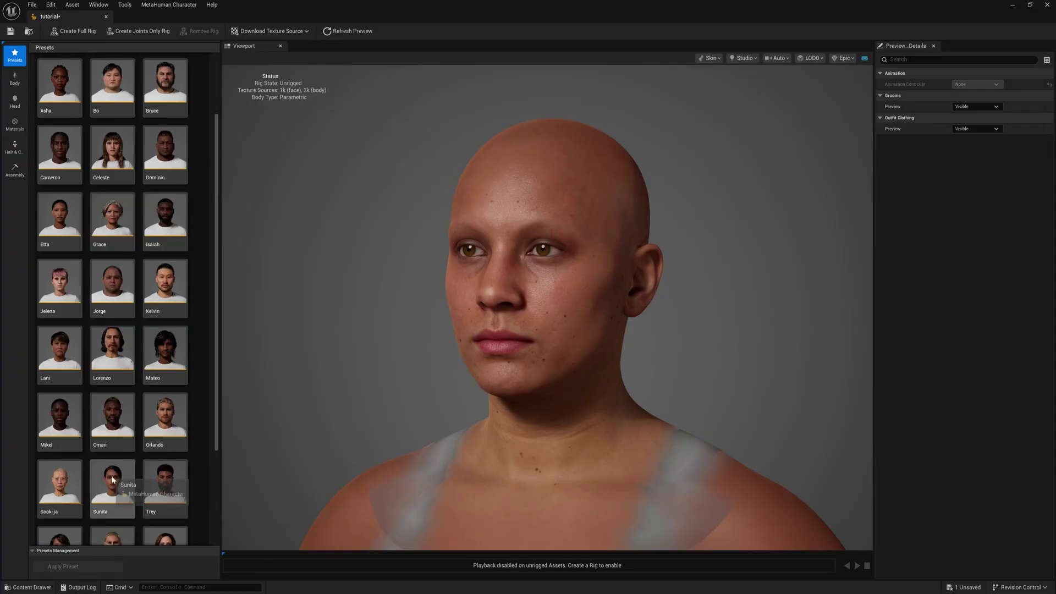
double_click(60, 483)
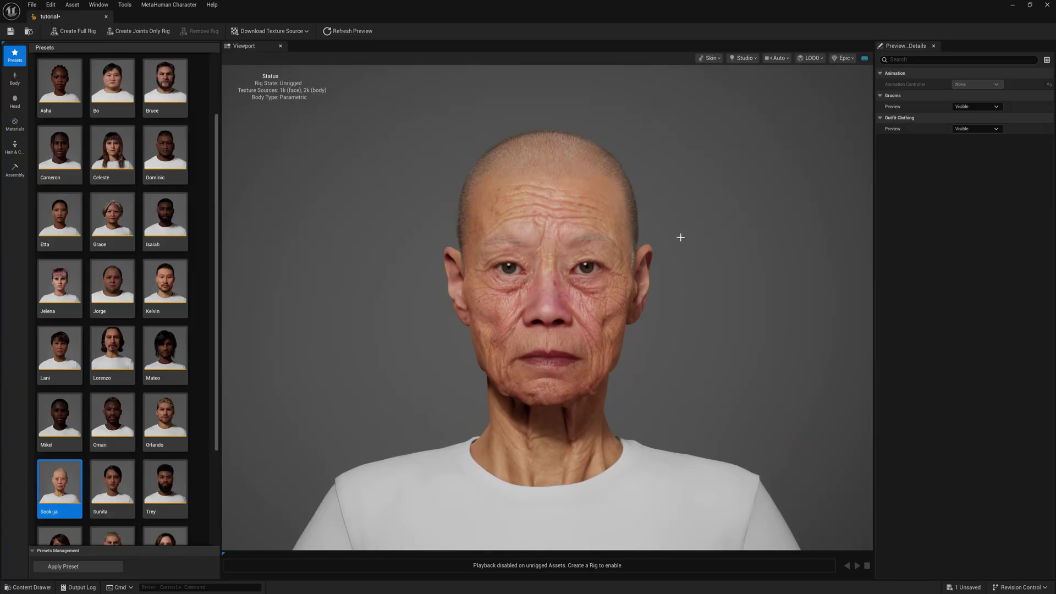
drag(465, 356, 549, 398)
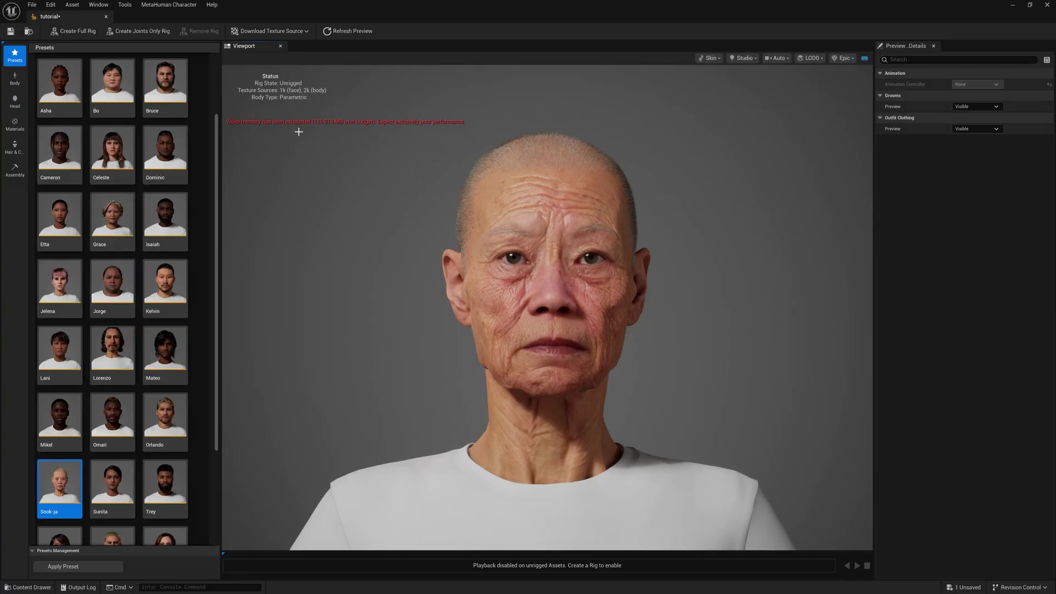
Assign Ada, Aoi and Bruce as the body blend presets and adjust the blend of the character's right forearm
click(14, 78)
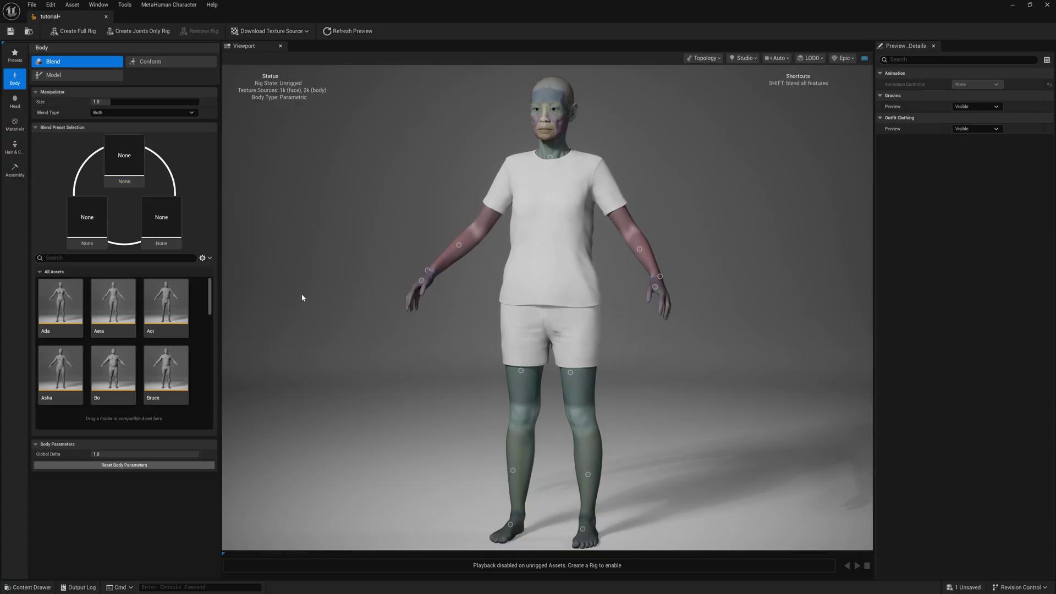
drag(61, 302, 88, 217)
drag(163, 304, 162, 219)
click(160, 354)
drag(159, 341, 124, 160)
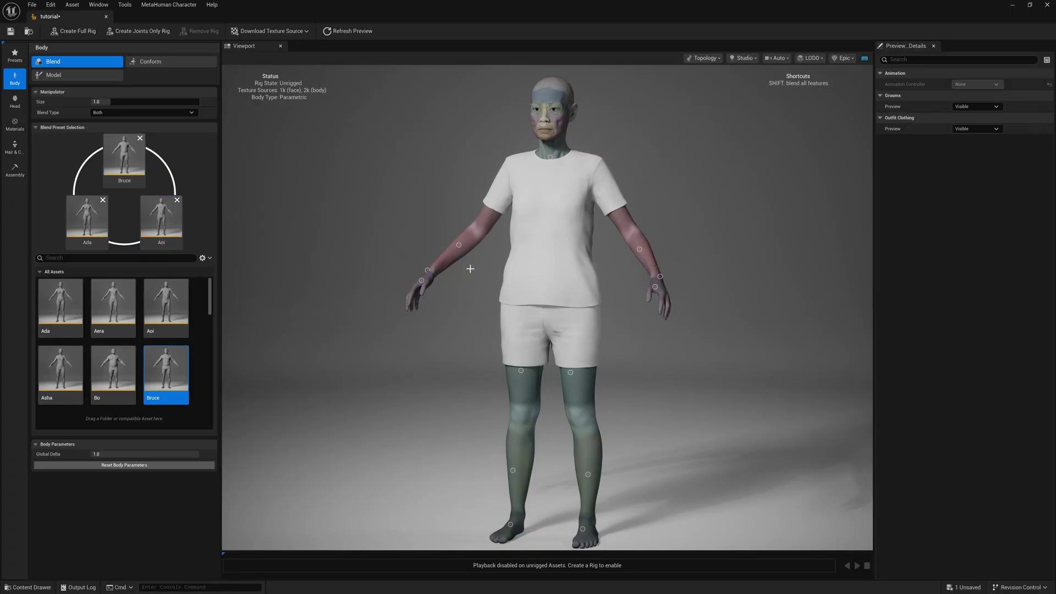
mouse_move(458, 244)
mouse_down()
mouse_move(482, 254)
mouse_move(443, 226)
mouse_move(457, 224)
mouse_move(473, 254)
mouse_move(438, 257)
mouse_move(443, 226)
mouse_move(445, 268)
mouse_move(479, 257)
mouse_move(459, 271)
mouse_up()
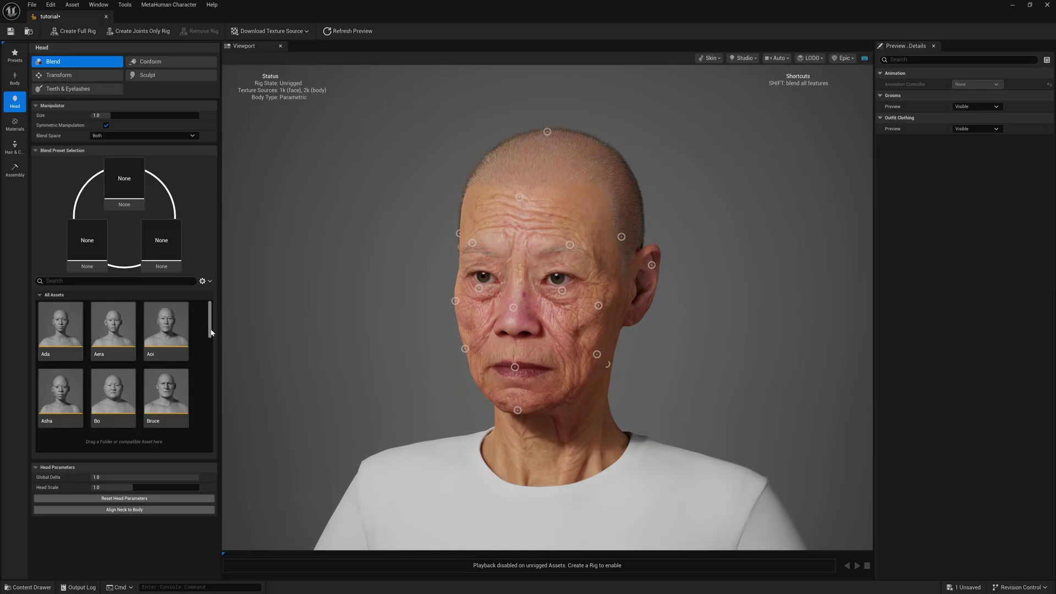
Assign Ada, Aoi and Aera as the head blend presets and blend the facial features, making the lips fuller
scroll(210, 332, down, 1)
drag(165, 320, 87, 242)
drag(77, 320, 124, 179)
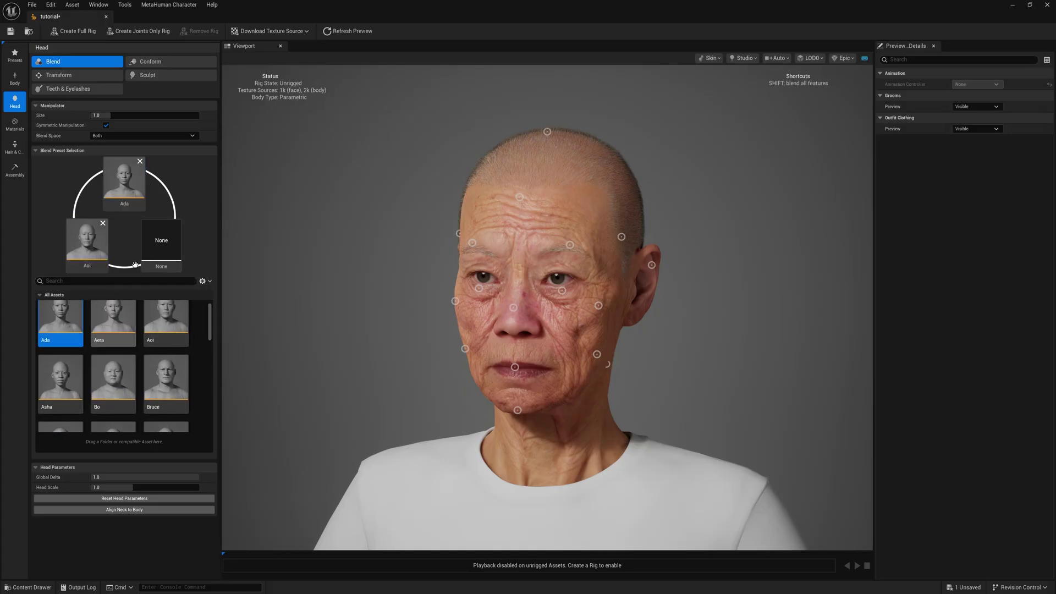
drag(113, 322, 161, 242)
drag(569, 329, 600, 274)
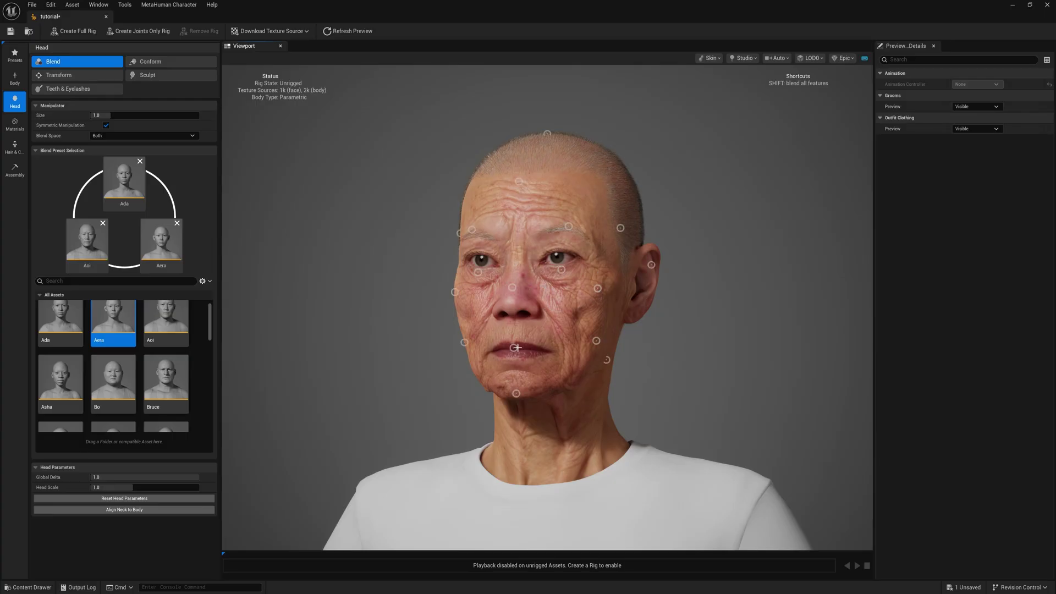
drag(516, 348, 543, 320)
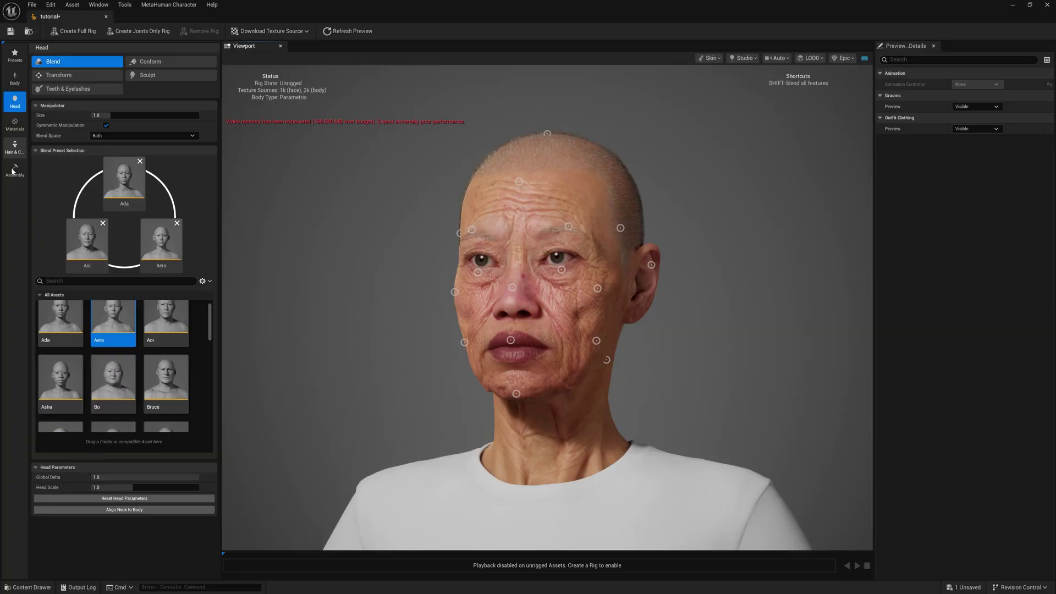
Apply the Short Pixie hair groom to the character and browse the eyebrow, eyelash and mustache grooms
click(14, 148)
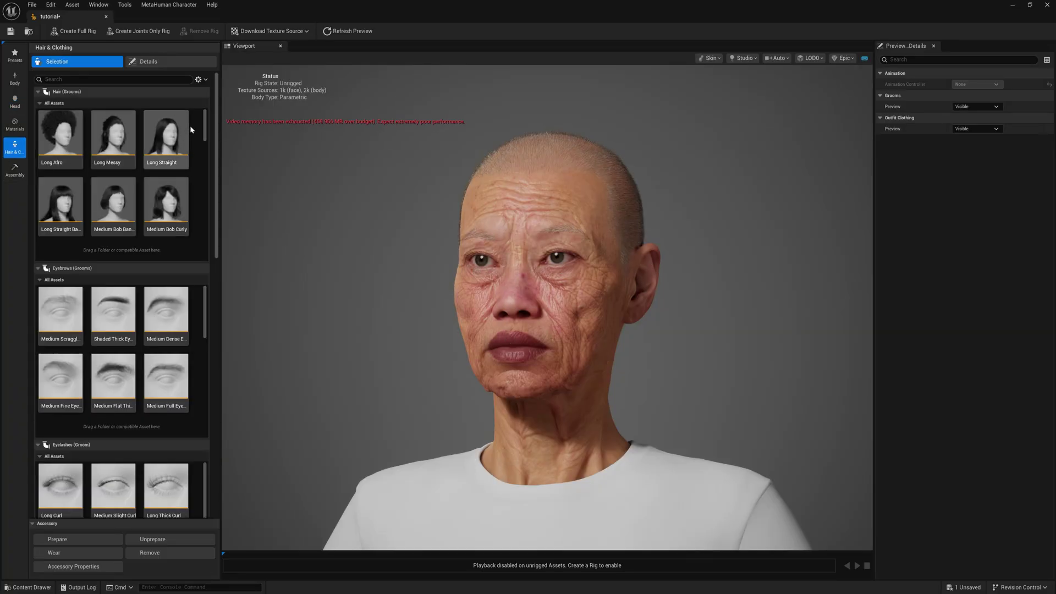
scroll(208, 181, down, 5)
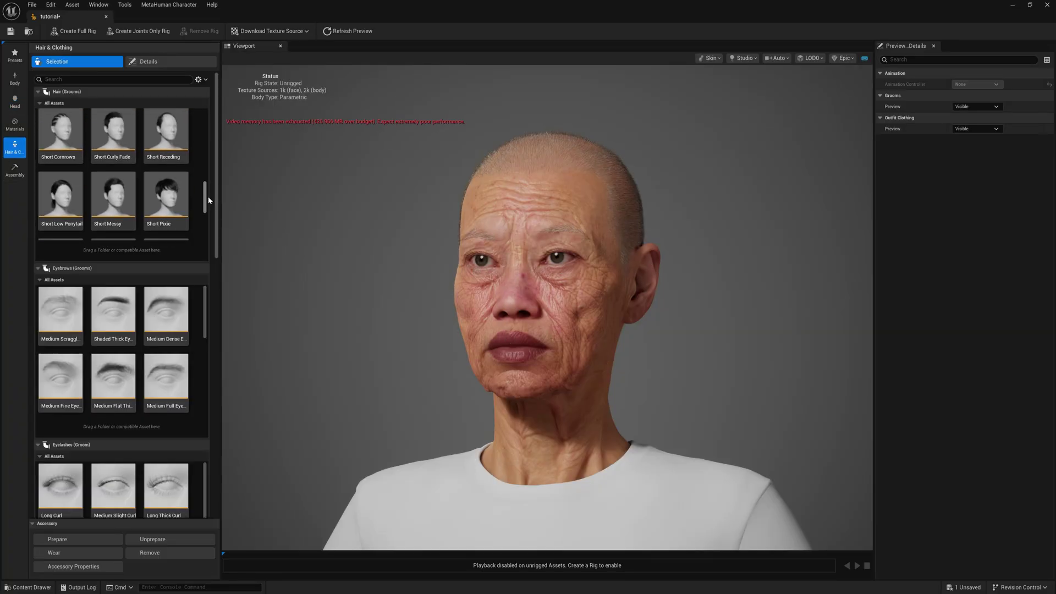
click(156, 210)
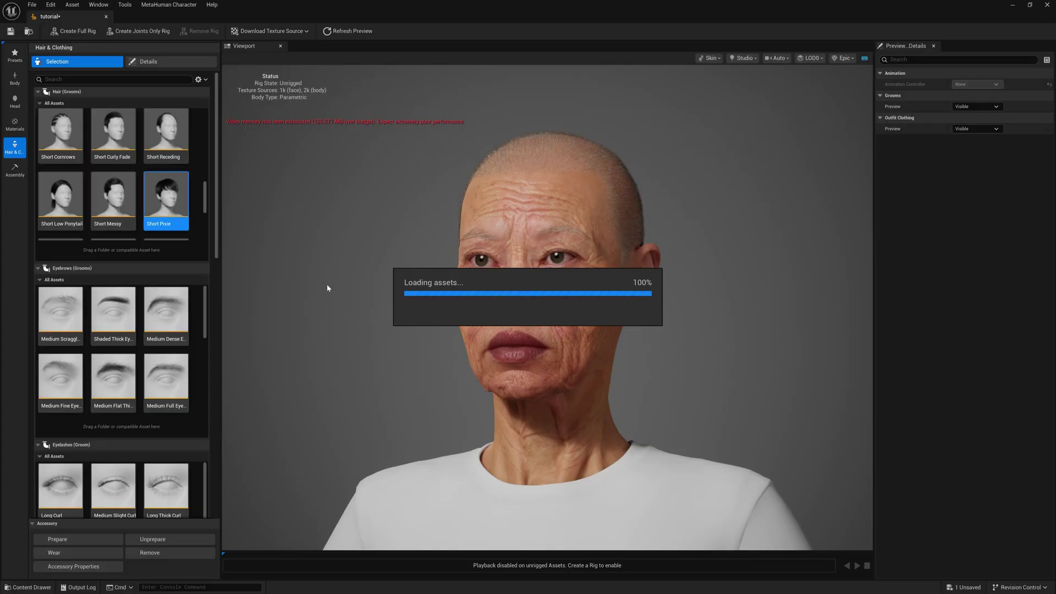
mouse_move(433, 338)
mouse_down()
mouse_move(539, 338)
mouse_move(385, 338)
mouse_move(501, 339)
mouse_move(433, 340)
mouse_up()
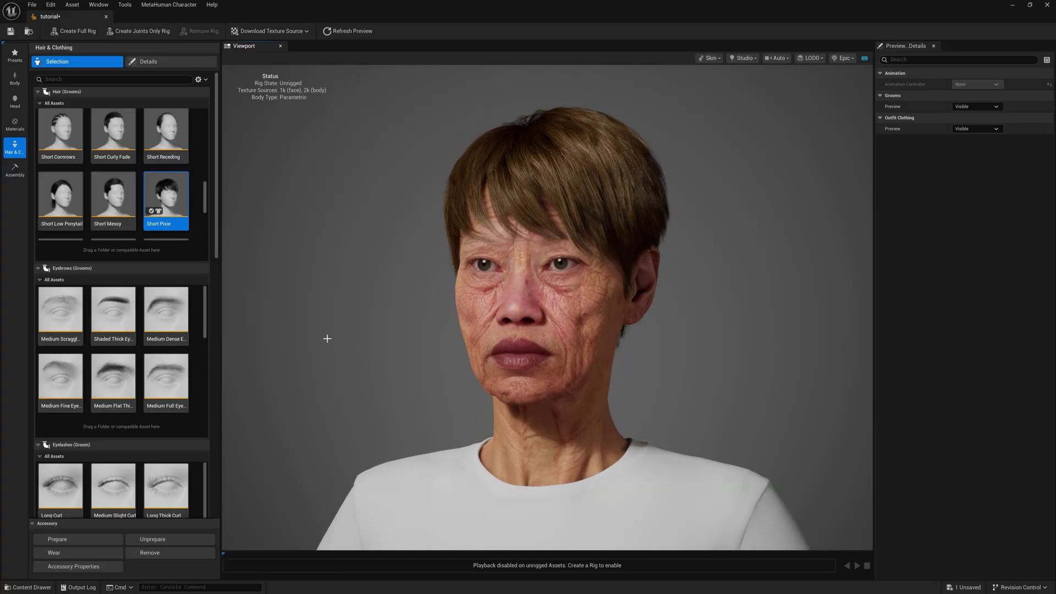
scroll(208, 346, down, 2)
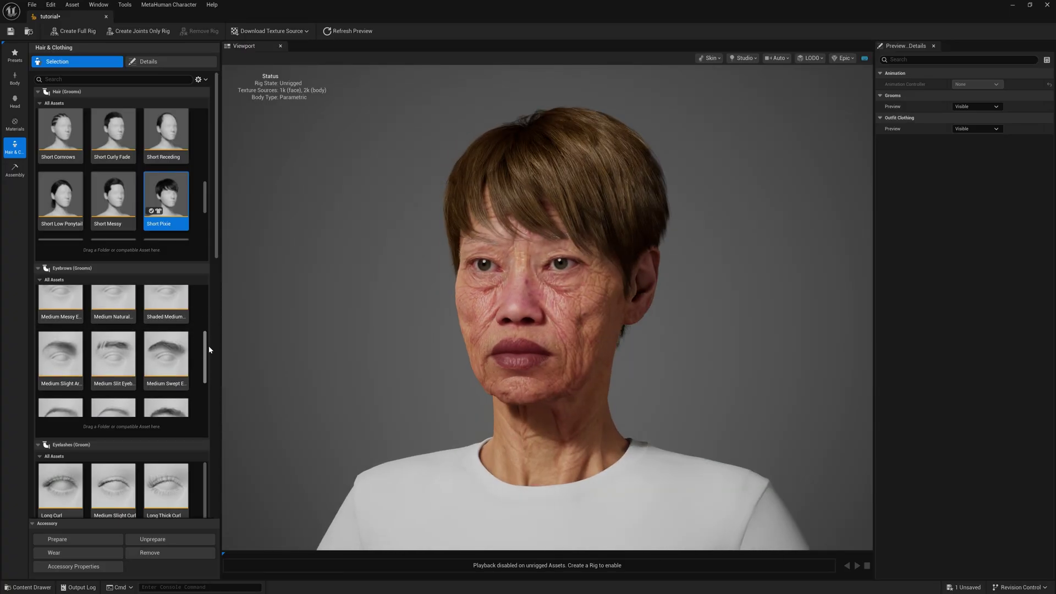
scroll(163, 435, down, 10)
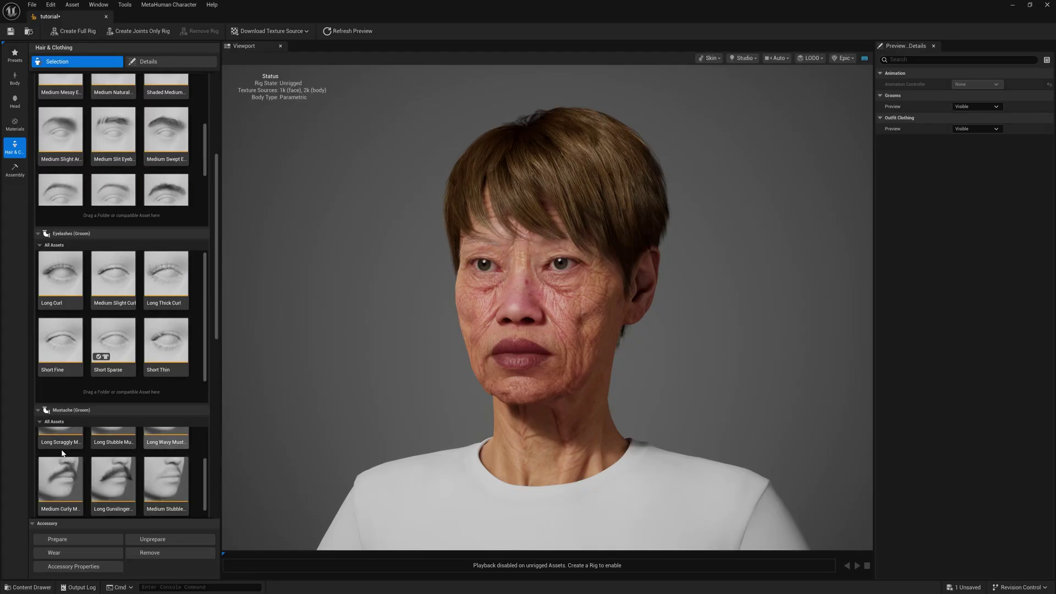
scroll(154, 455, down, 1)
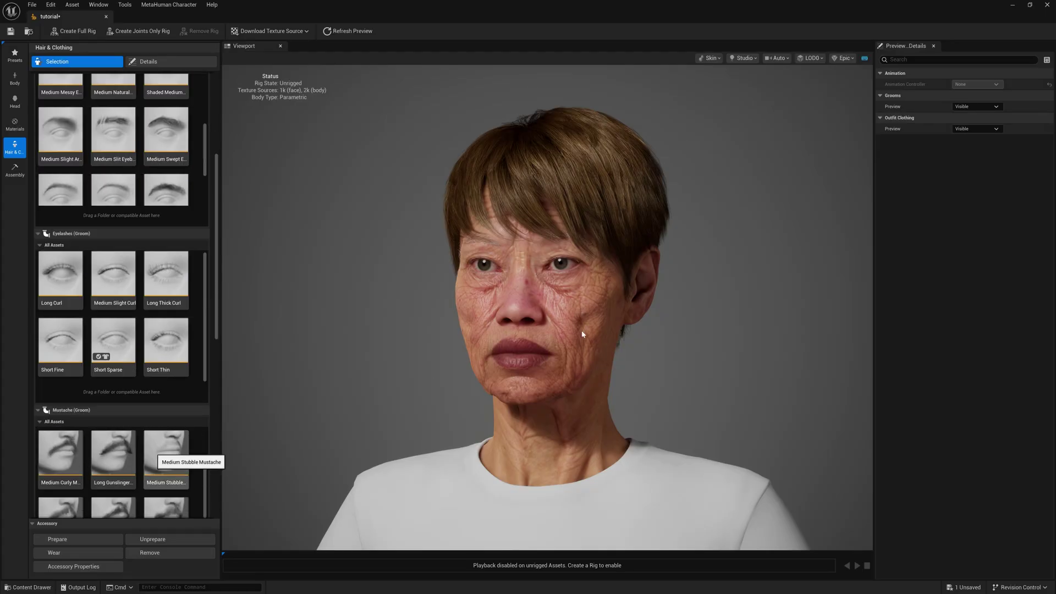
drag(517, 360, 451, 377)
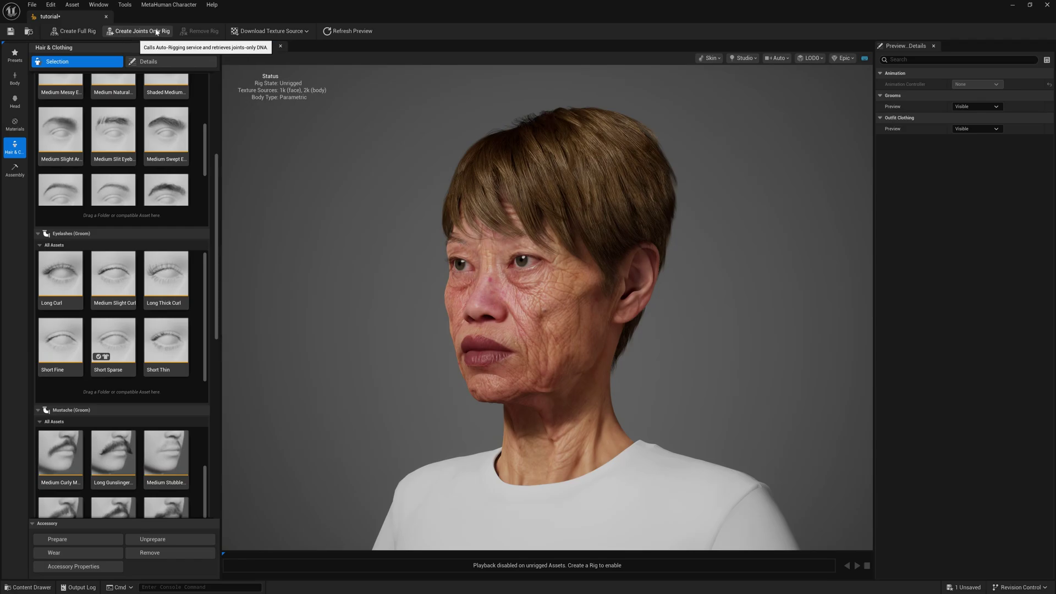
Download the 4k resolution source textures and create a full rig for the character
click(269, 31)
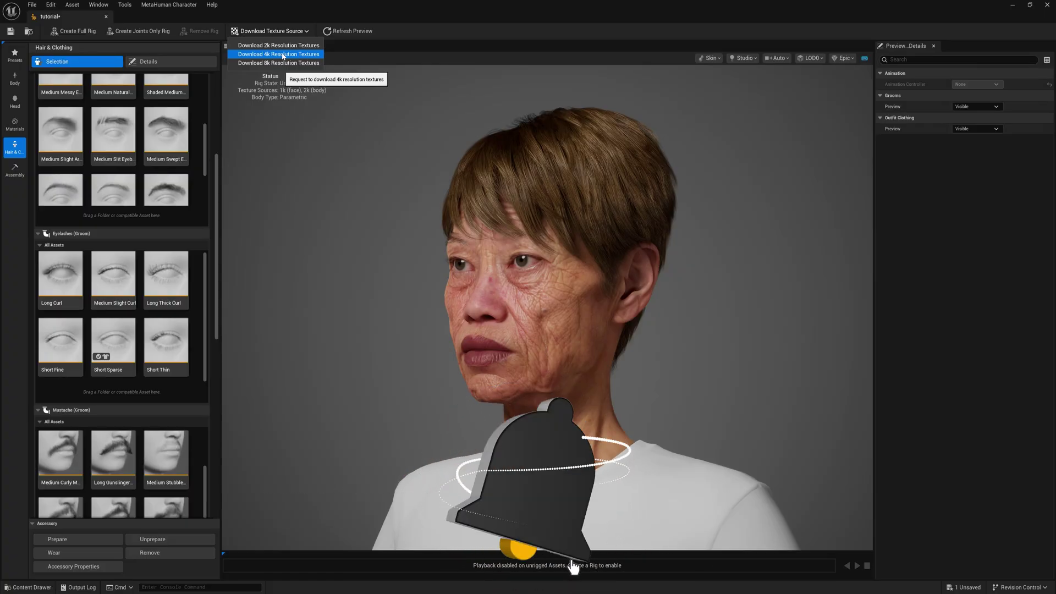
click(282, 55)
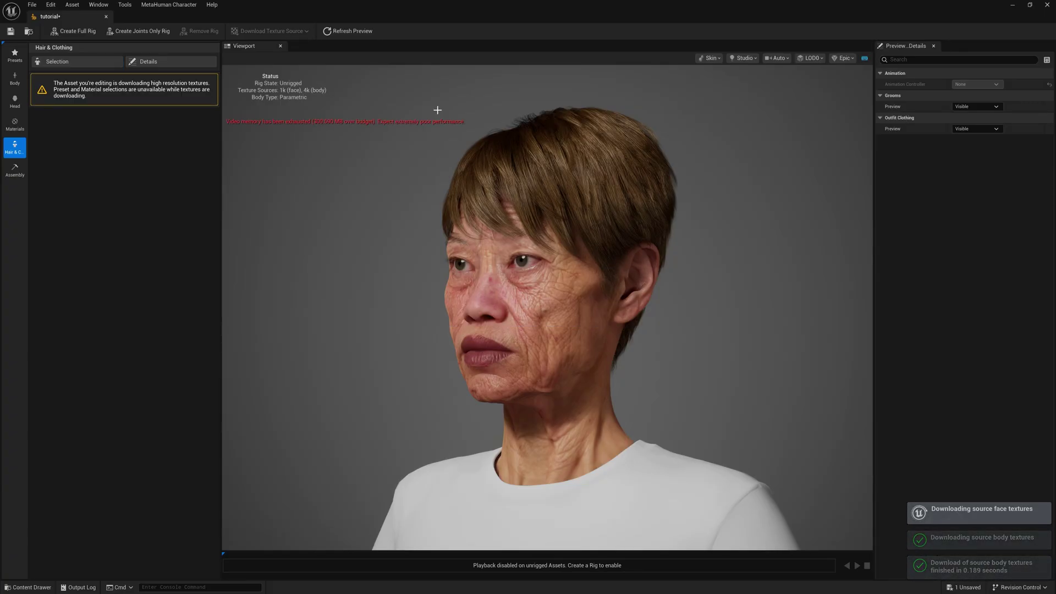
click(83, 31)
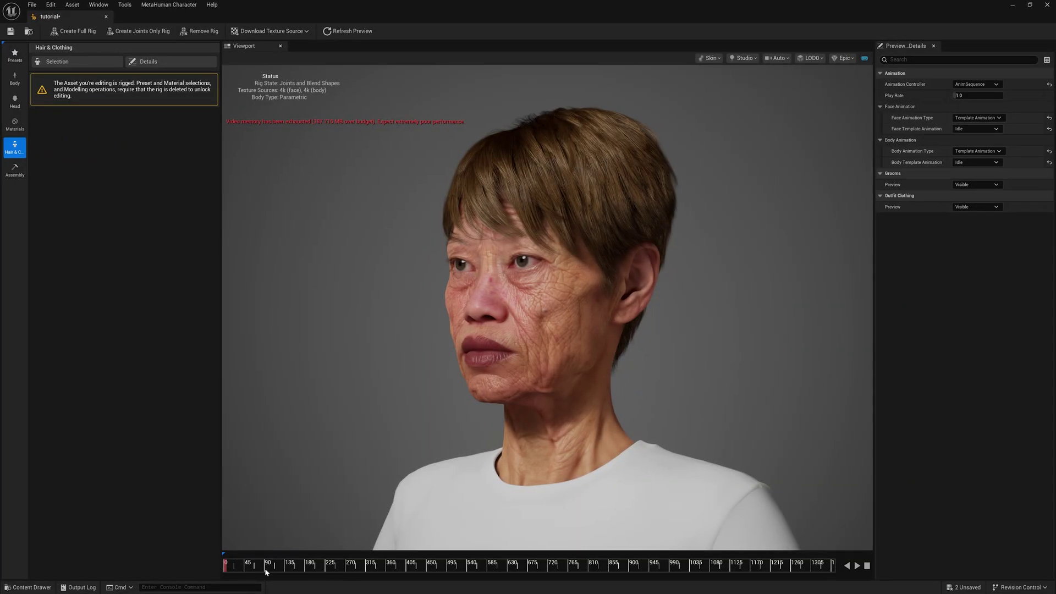
Preview the rigged character's idle animation by scrubbing through the timeline and playing it briefly
drag(266, 572, 414, 559)
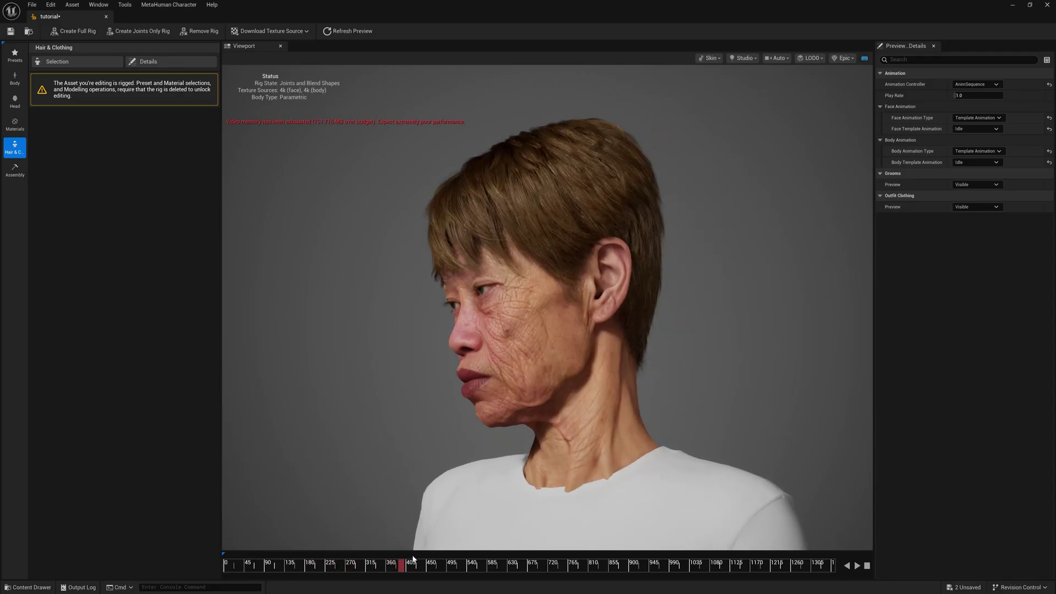
click(856, 565)
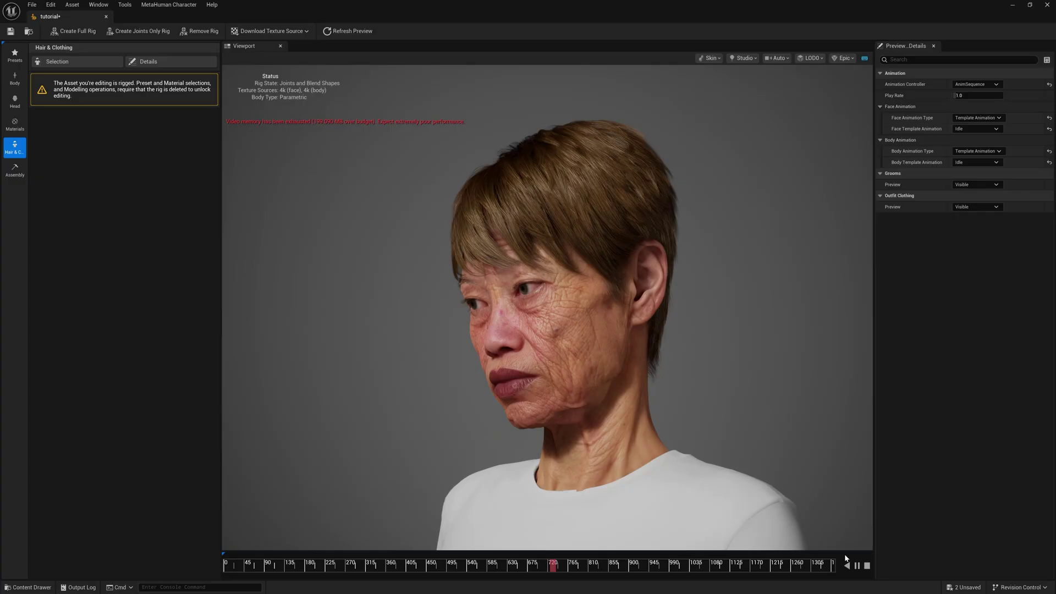
key(space)
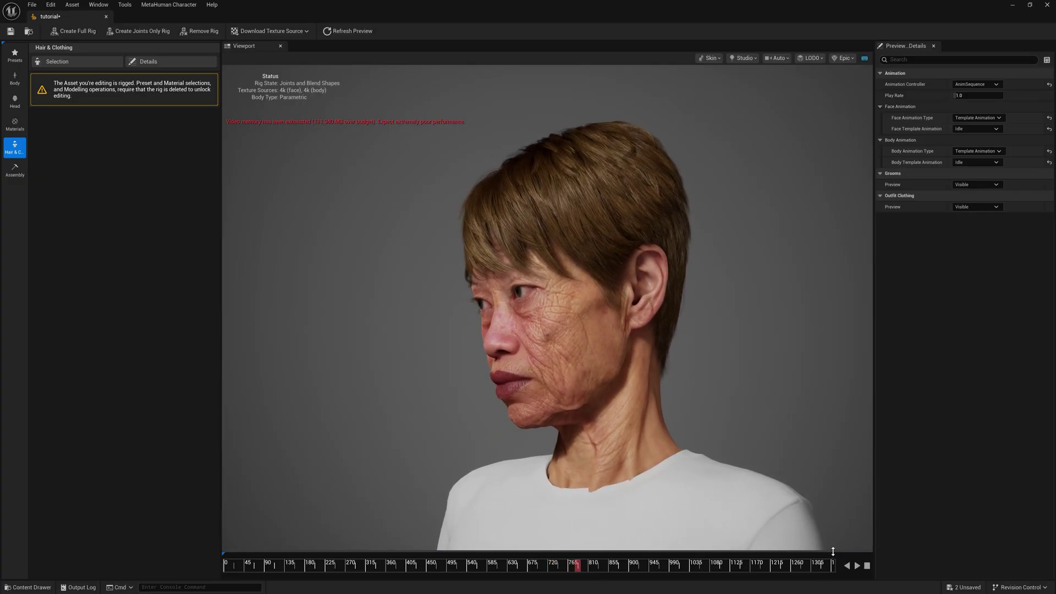
drag(577, 561, 432, 558)
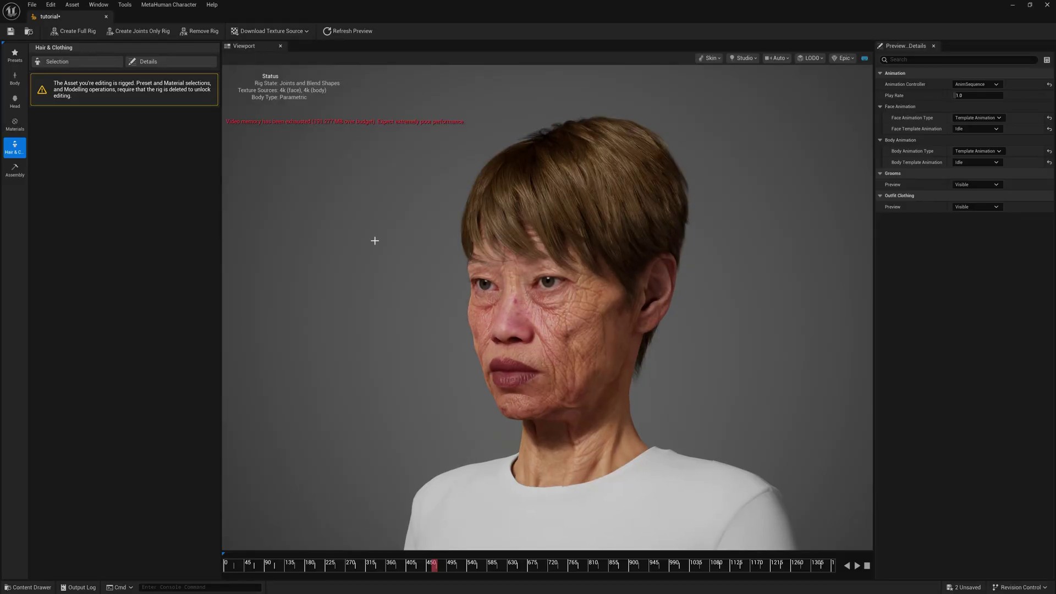
Save the tutorial character asset and all other unsaved assets
click(10, 31)
click(32, 5)
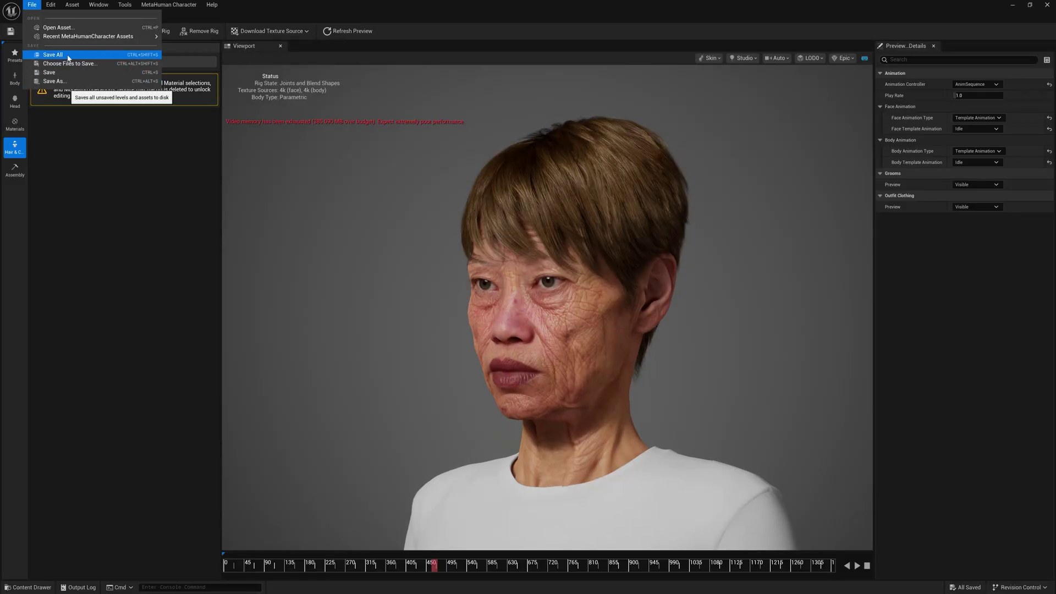
click(68, 56)
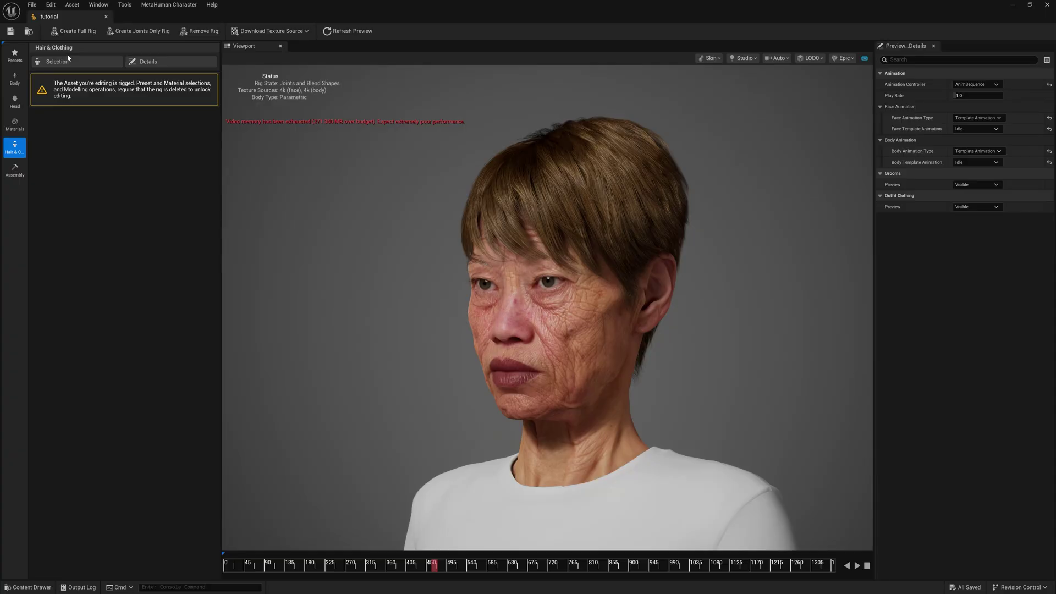
Assemble the character with the UE Cine (Complete) assembly, save the asset and close its editor
click(7, 175)
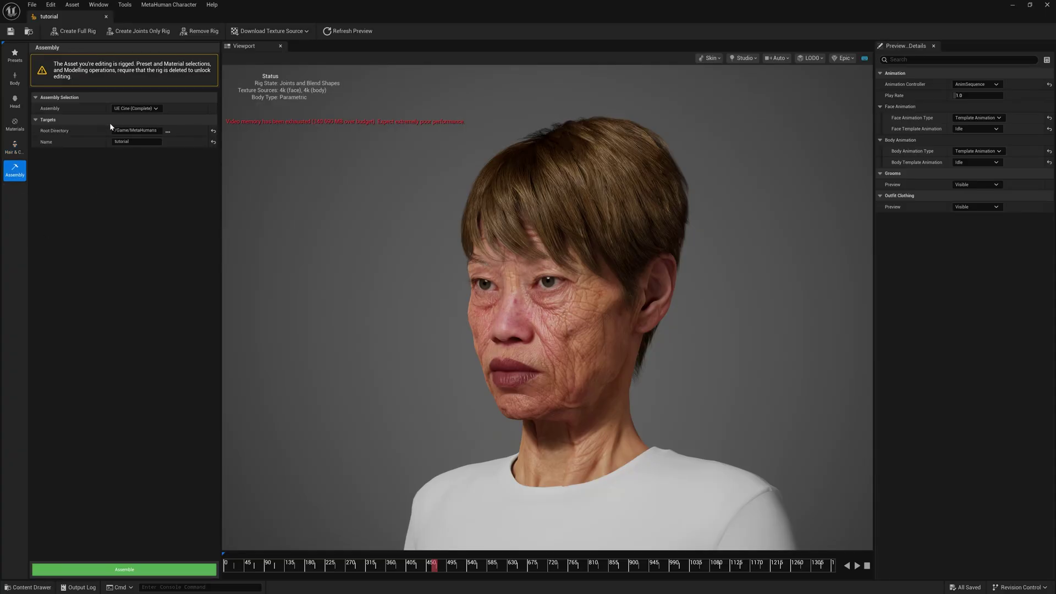
click(131, 109)
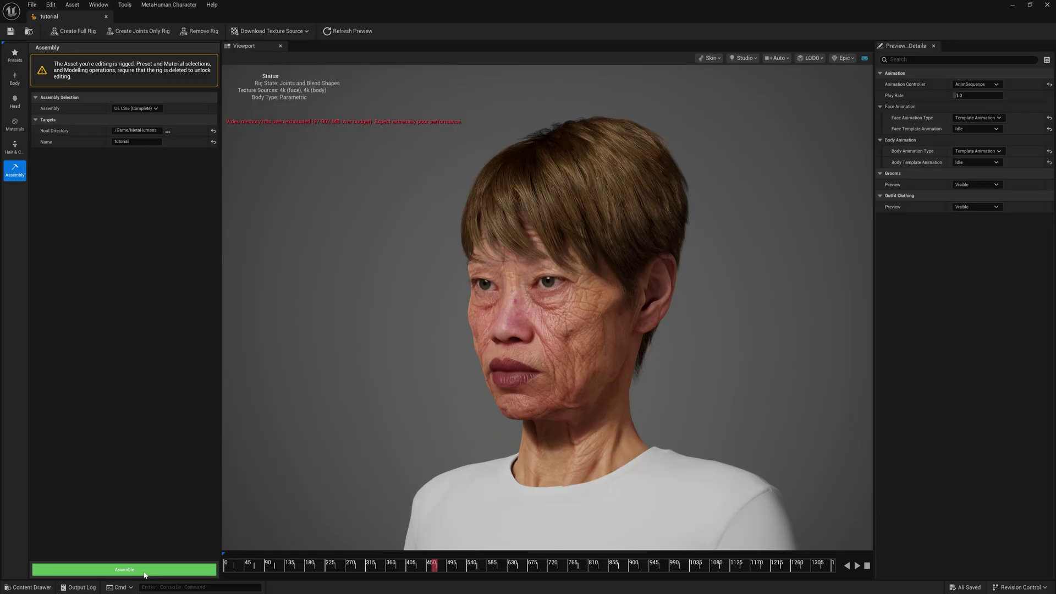
click(145, 575)
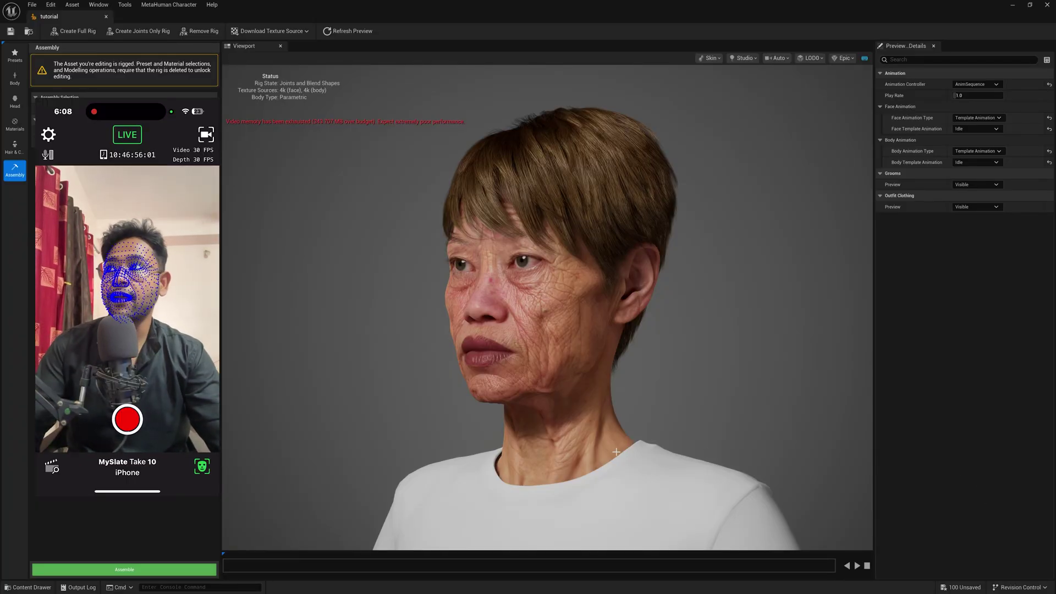
click(11, 30)
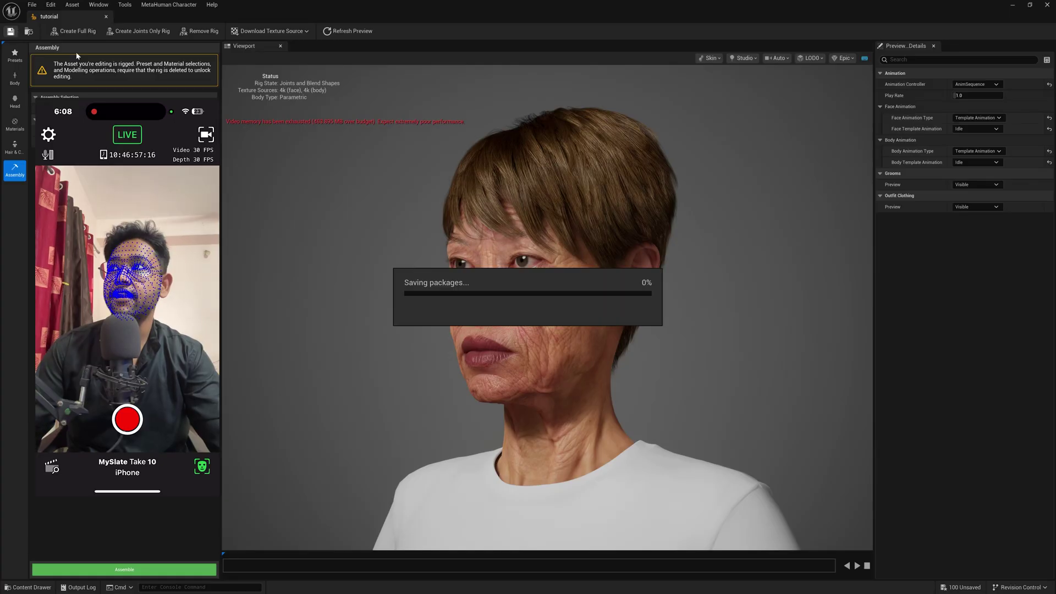
click(106, 18)
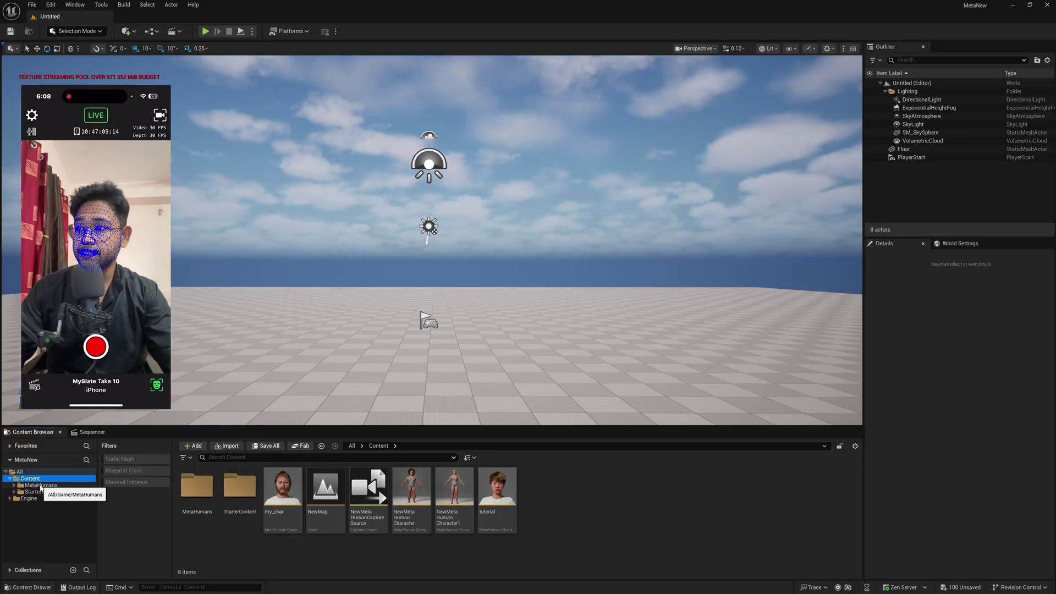
Filter the MetaHumans folder to Blueprint Class assets and place BP_tutorial on the level's floor
click(40, 486)
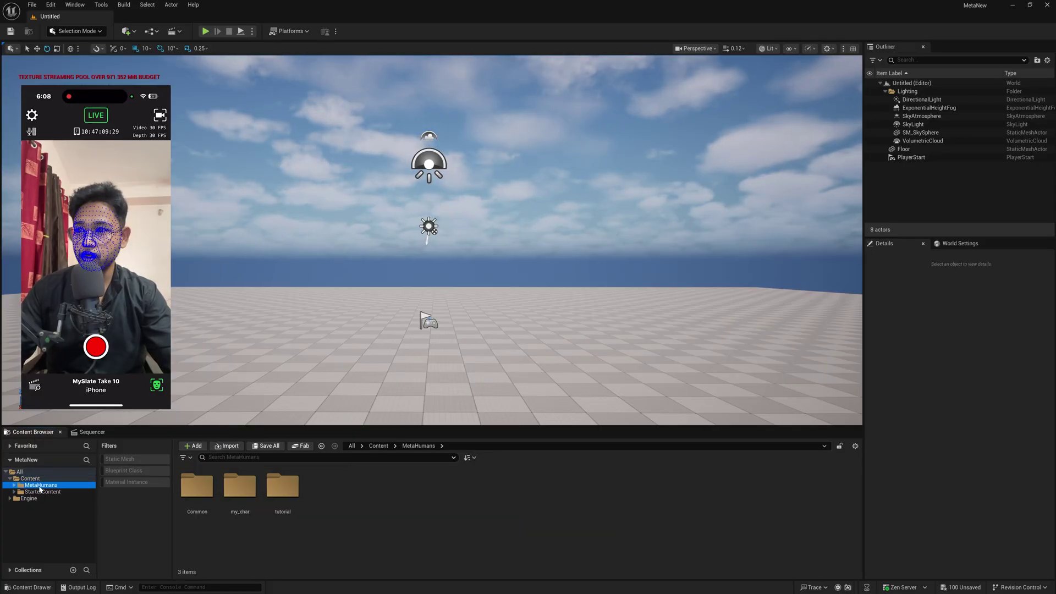
click(132, 471)
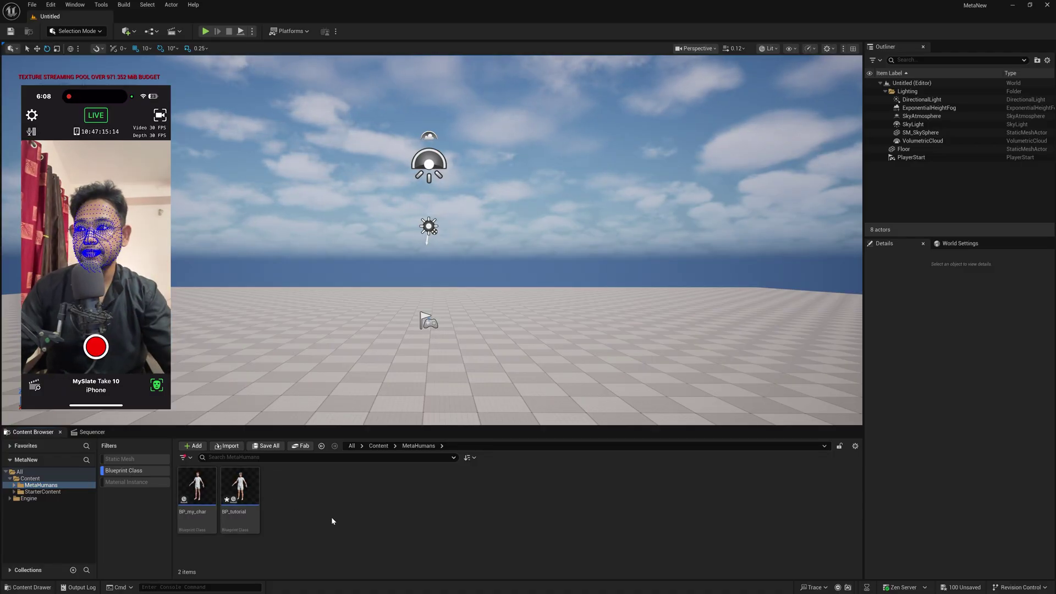
mouse_move(239, 487)
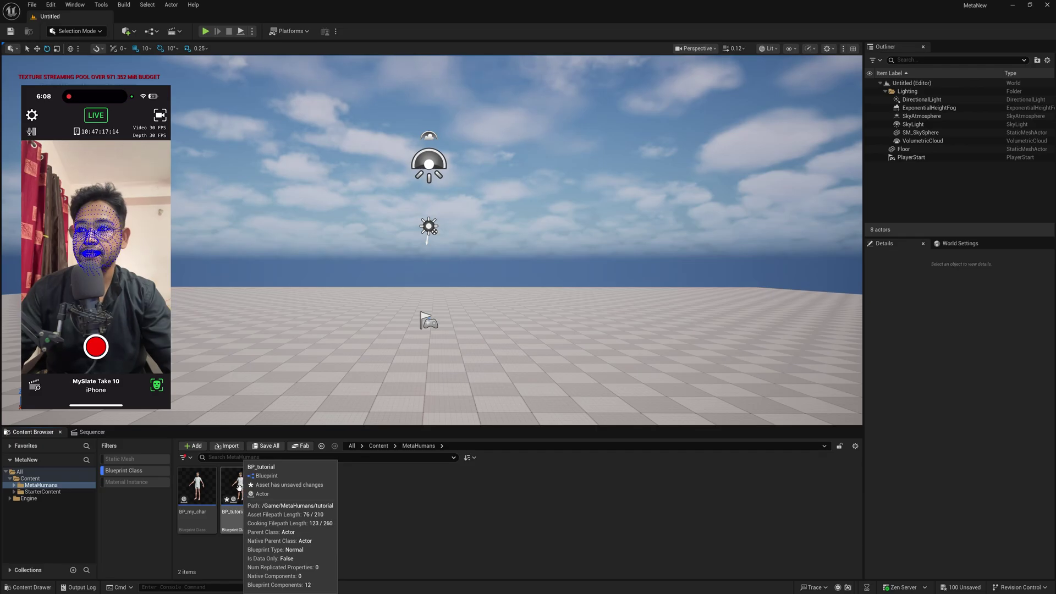
drag(239, 486, 450, 360)
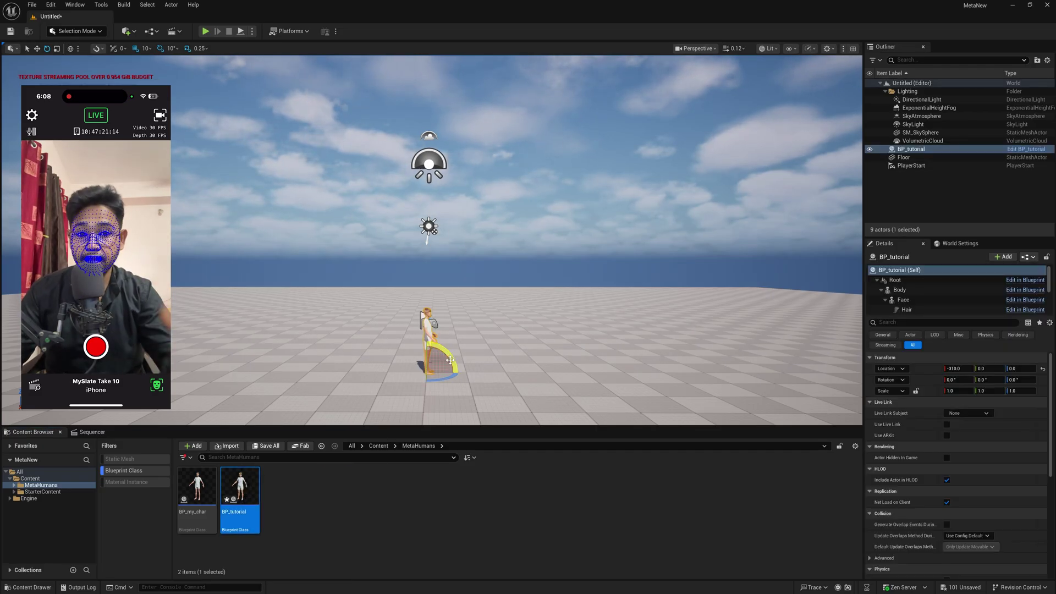
key(f)
right_drag(450, 360, 443, 297)
key(f)
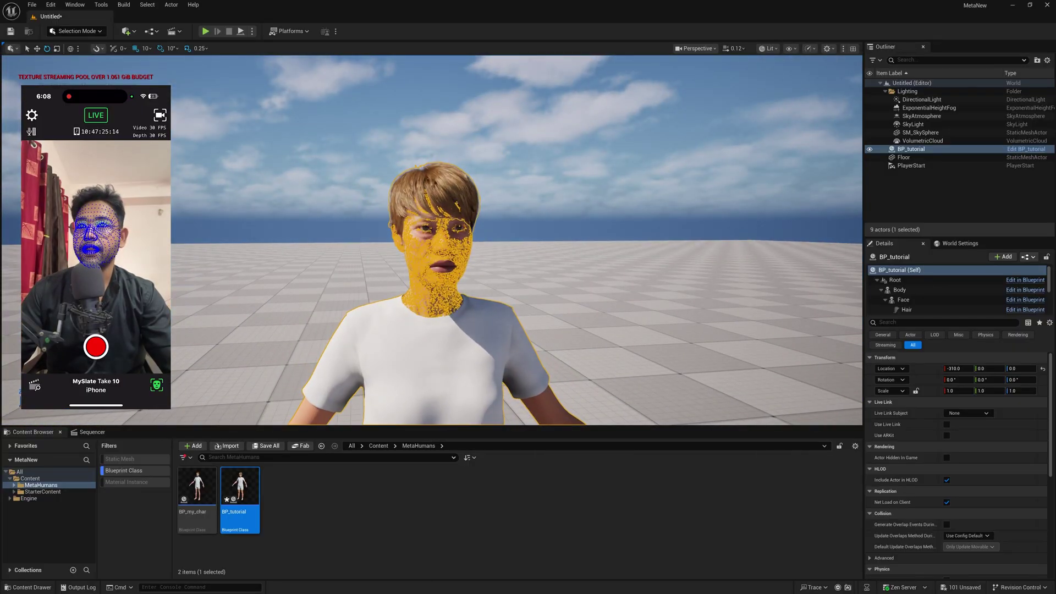
click(731, 237)
click(907, 203)
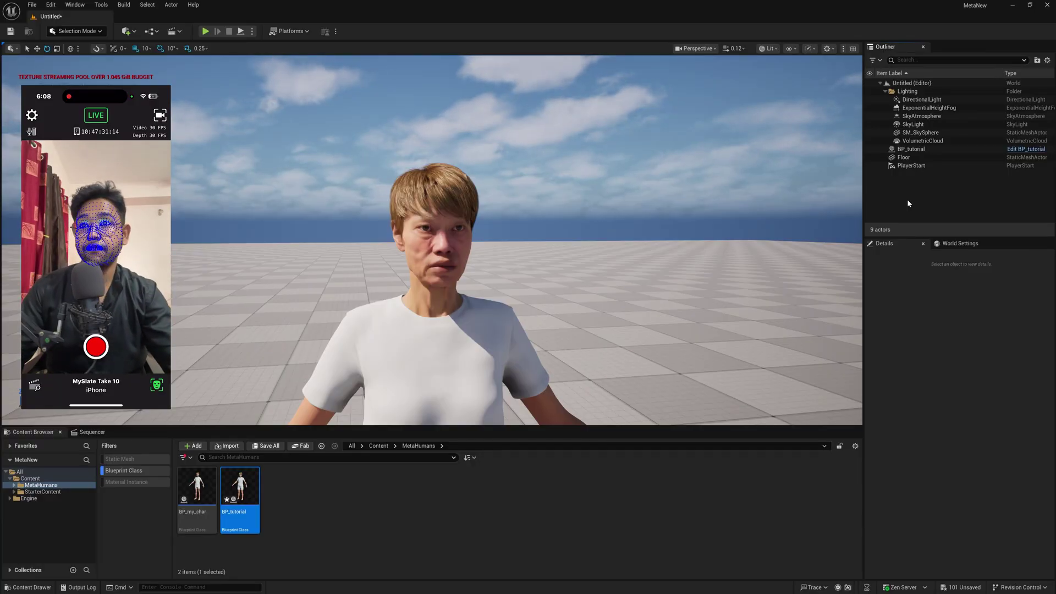
right_drag(739, 220, 677, 212)
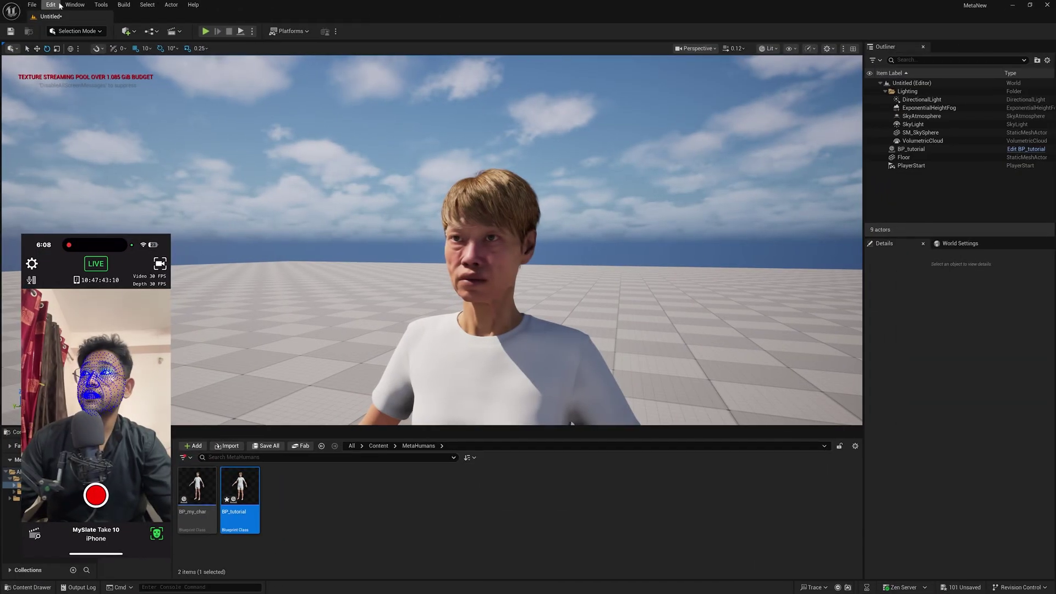
Open the Live Link manager, inspect the iPhone Live Link Face source's server settings and close the manager
click(75, 5)
mouse_move(165, 97)
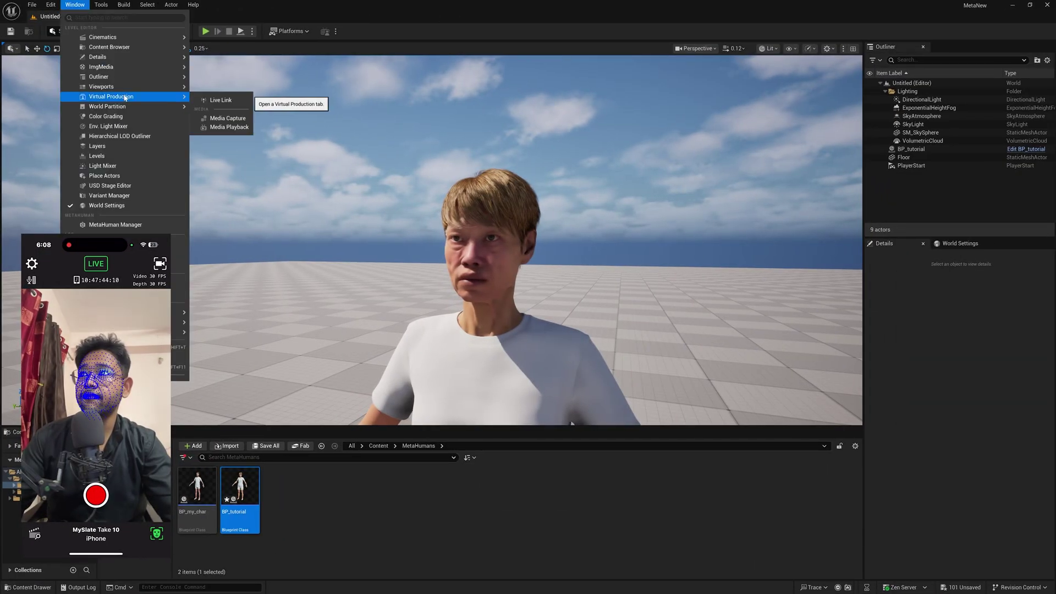
click(220, 101)
click(497, 191)
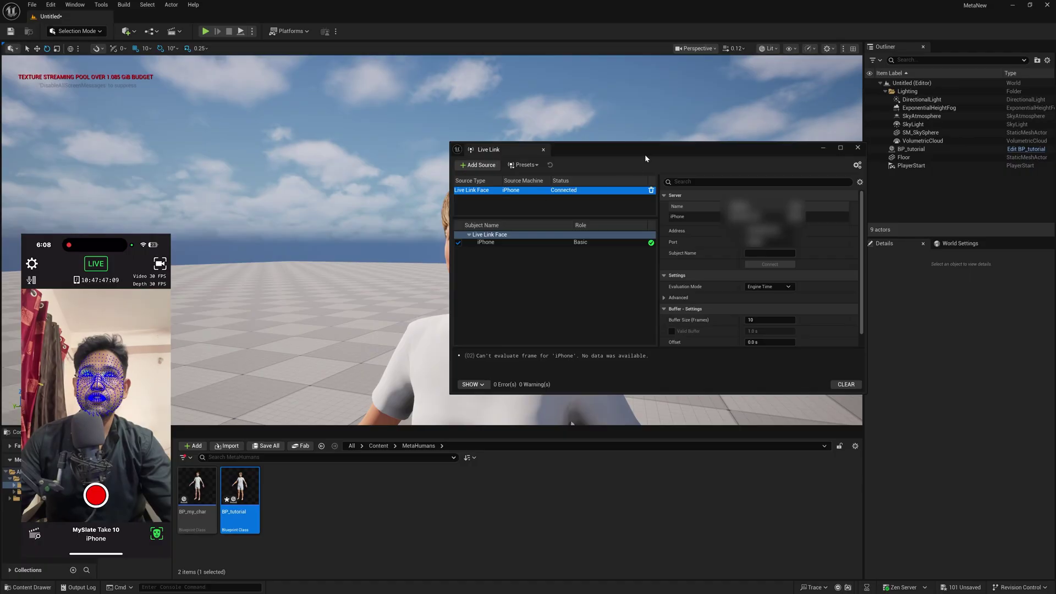
drag(644, 154, 486, 150)
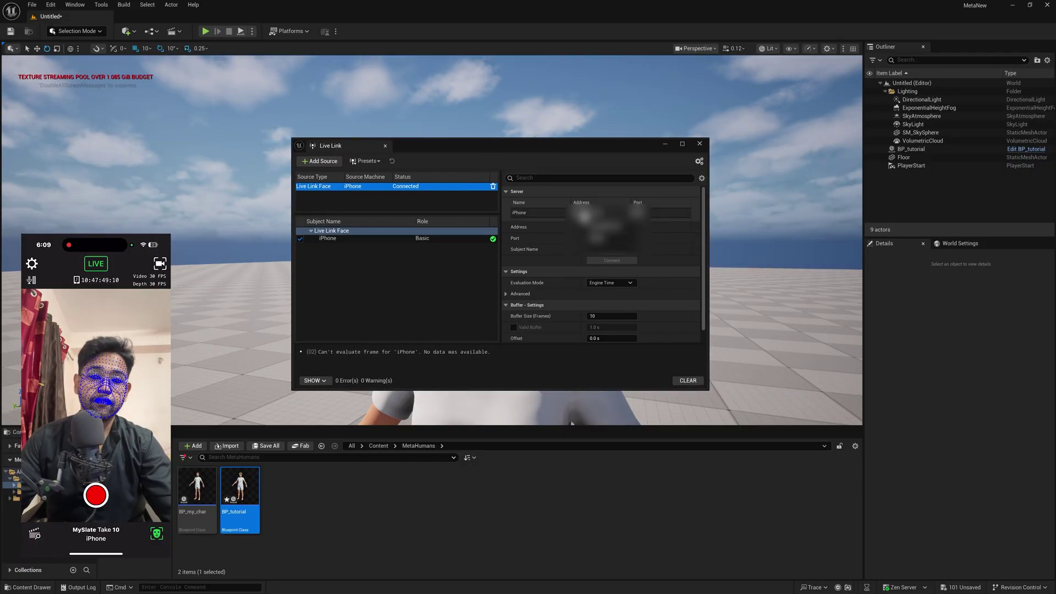
click(585, 214)
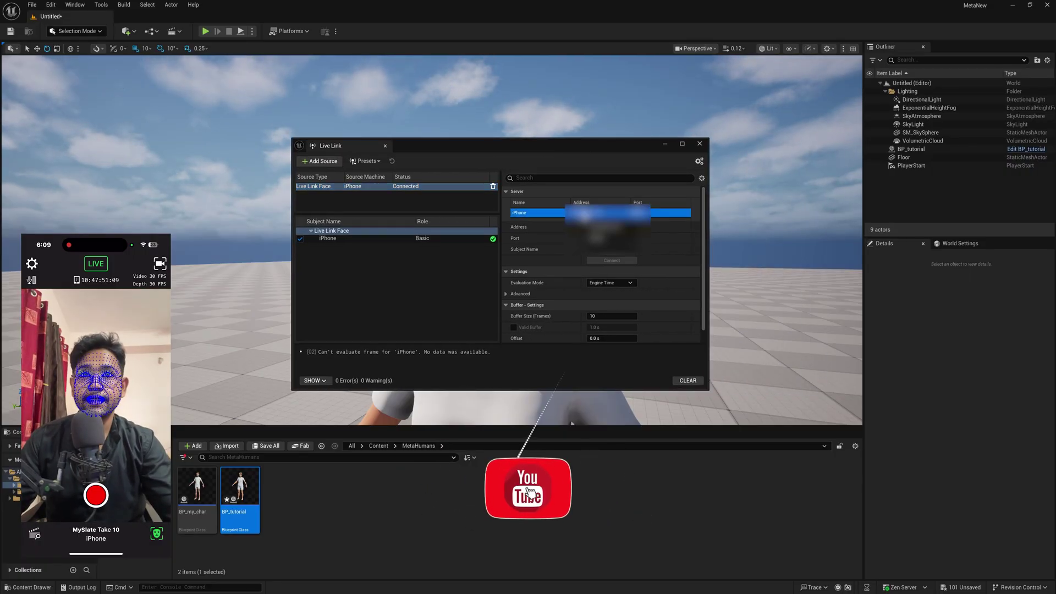
click(617, 261)
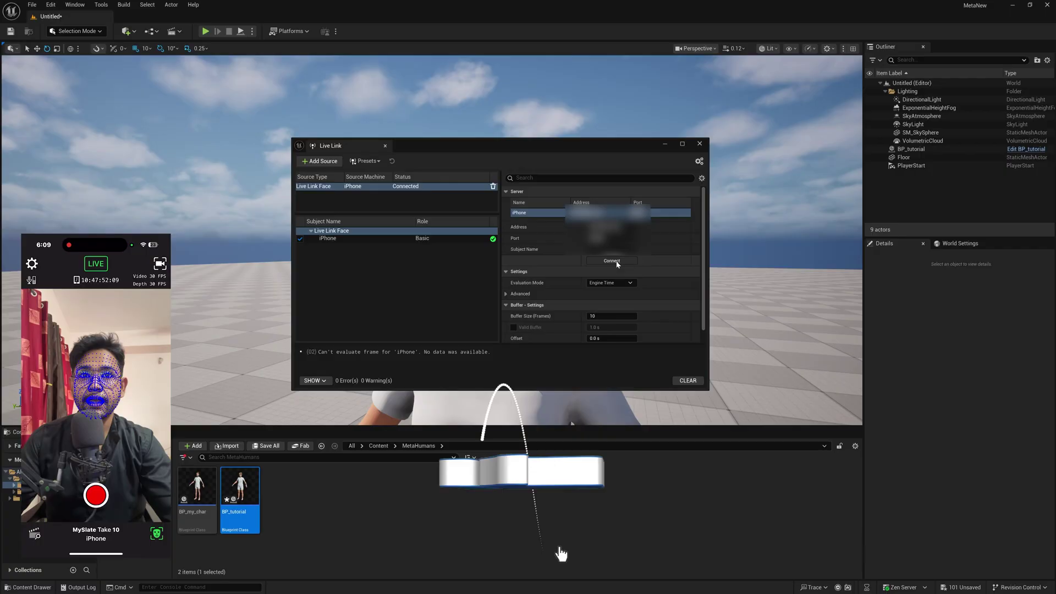
click(699, 143)
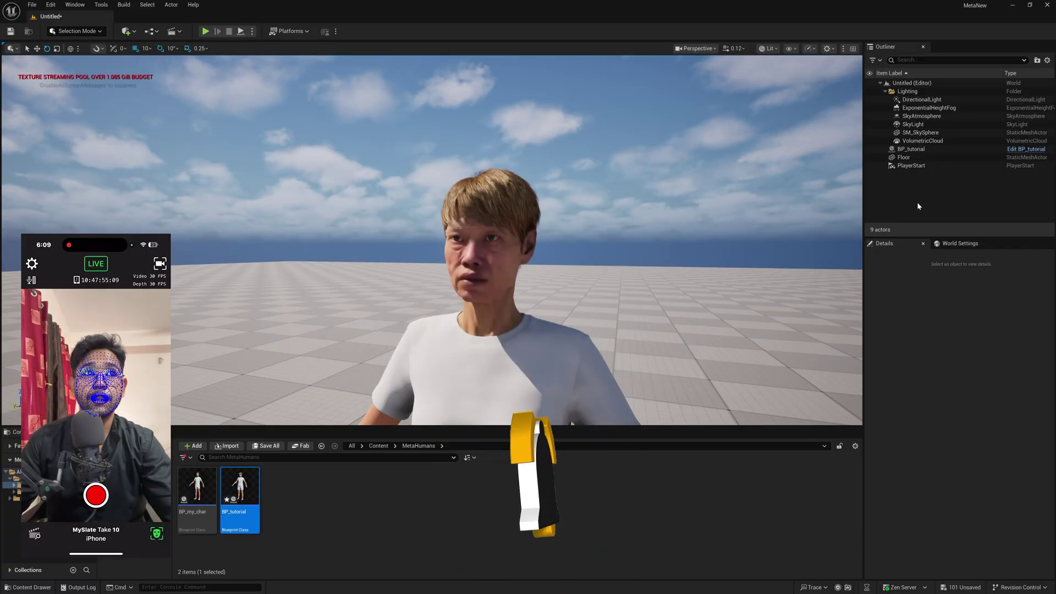
Set the Live Link Subject of the BP_tutorial actor to iPhone and enable Use Live Link
click(910, 149)
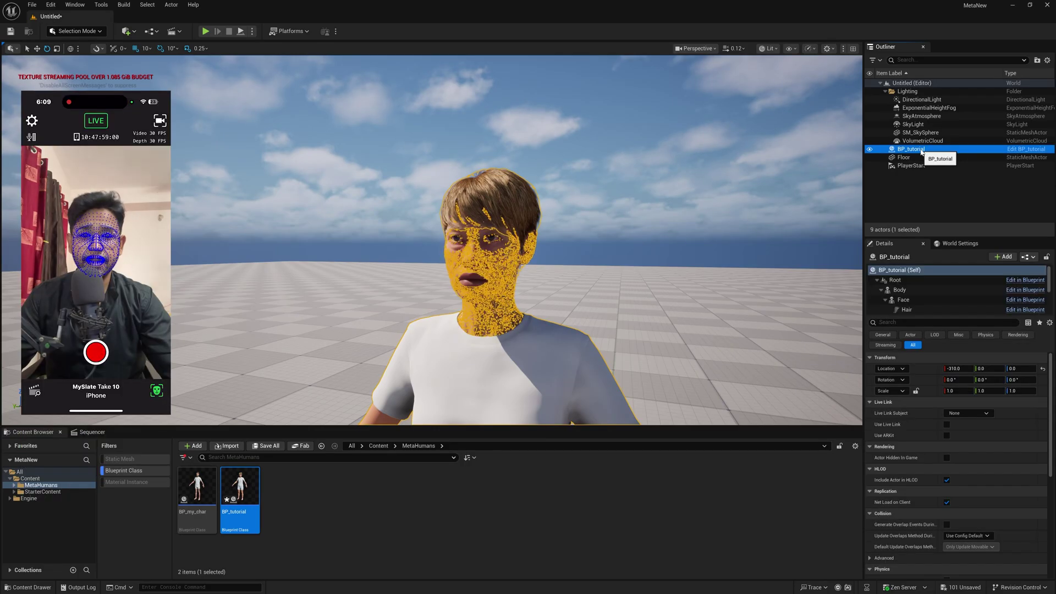
click(979, 413)
click(966, 444)
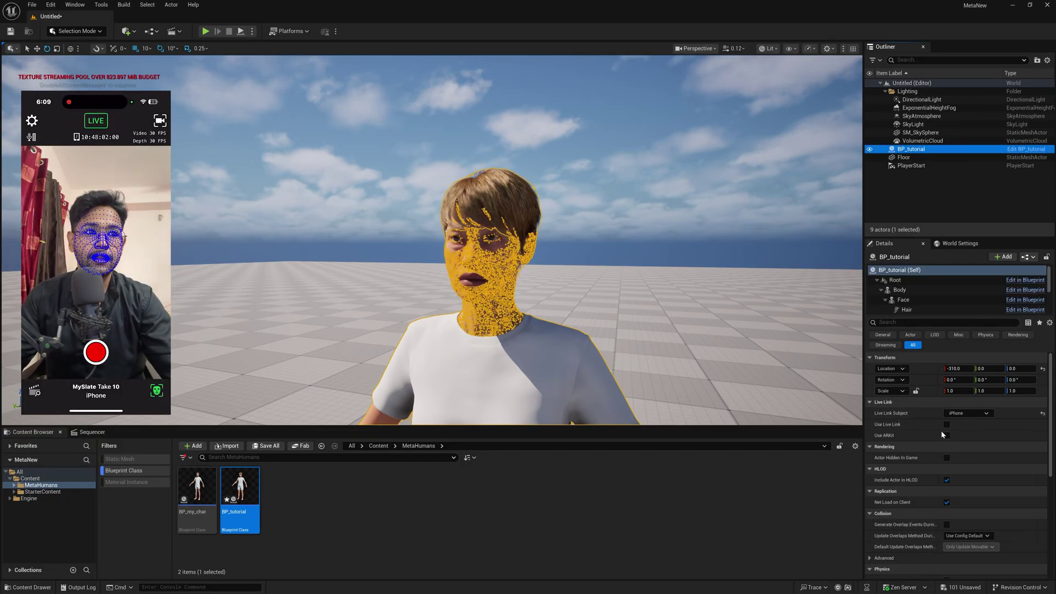
click(946, 424)
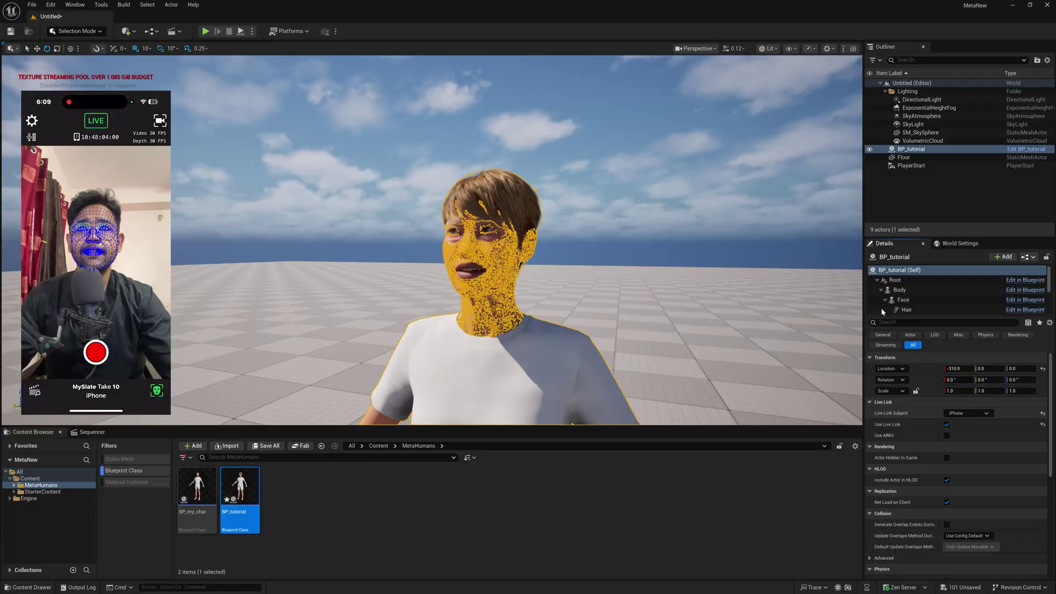
Deselect the character and examine its live facial animation up close from the front and the side
click(917, 185)
right_drag(536, 215, 555, 236)
key(s)
key(w)
key(s)
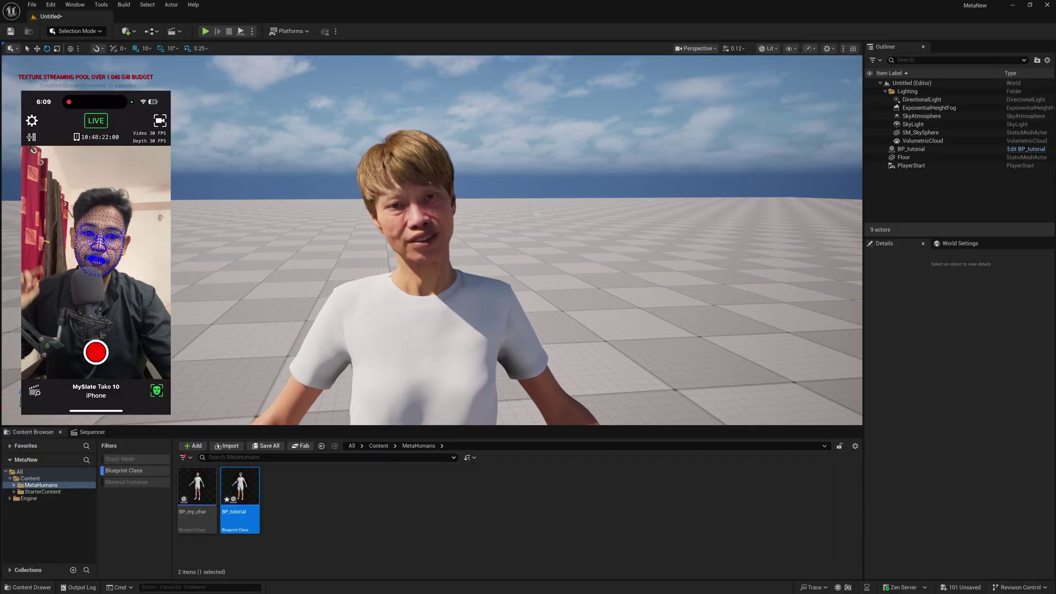
scroll(495, 214, up, 4)
right_drag(536, 215, 503, 187)
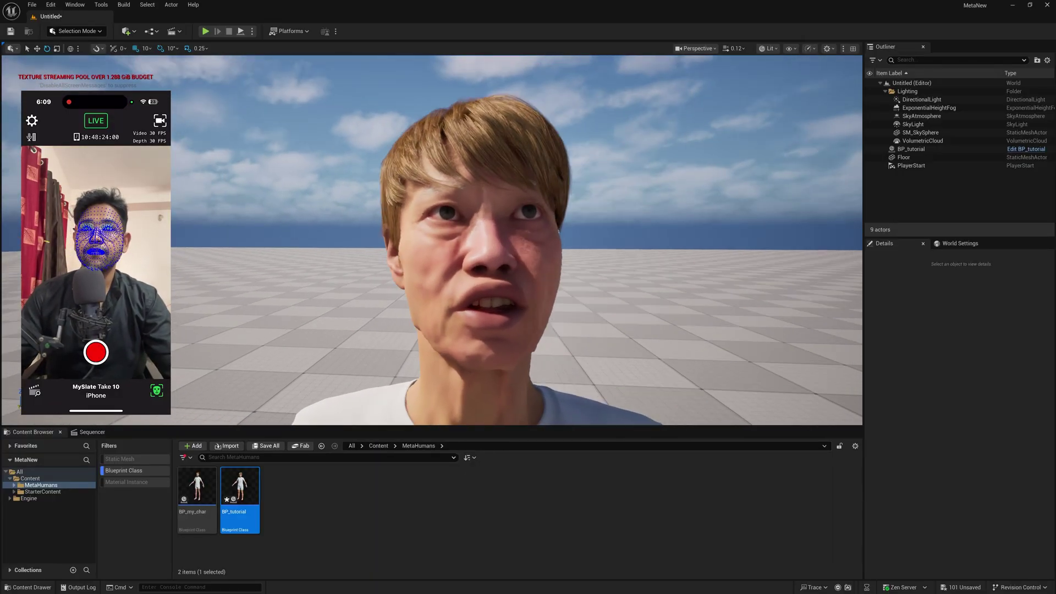
alt+drag(503, 220, 421, 222)
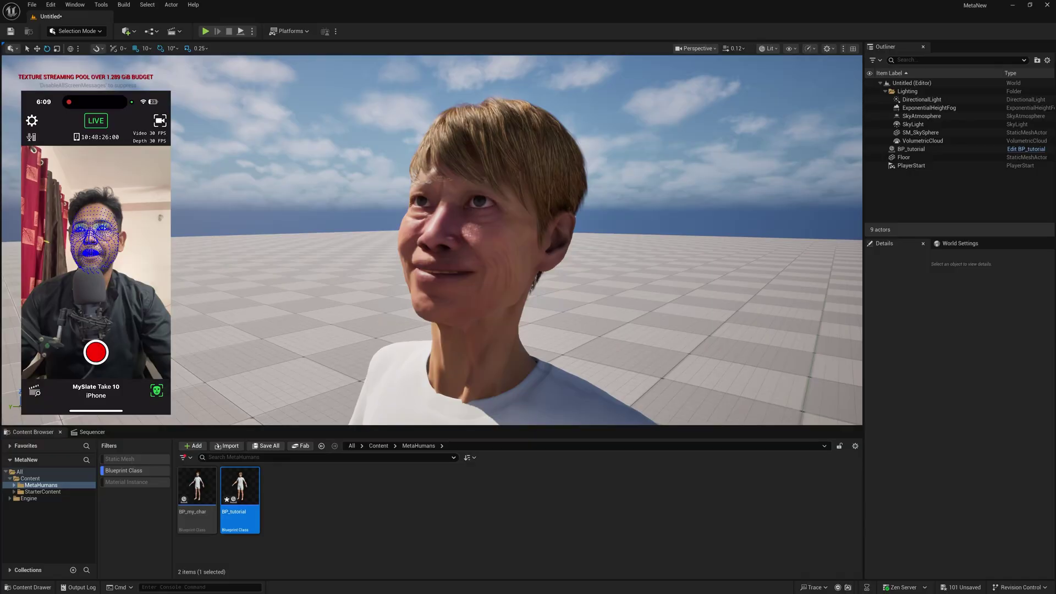